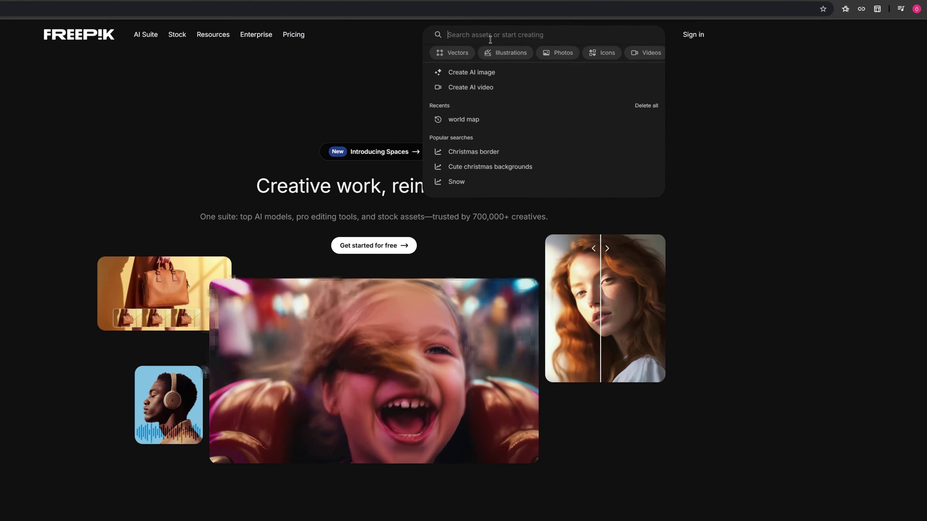
Search the stock assets for "world map" and look through the resulting maps.
{"action": "type", "text": "p"}
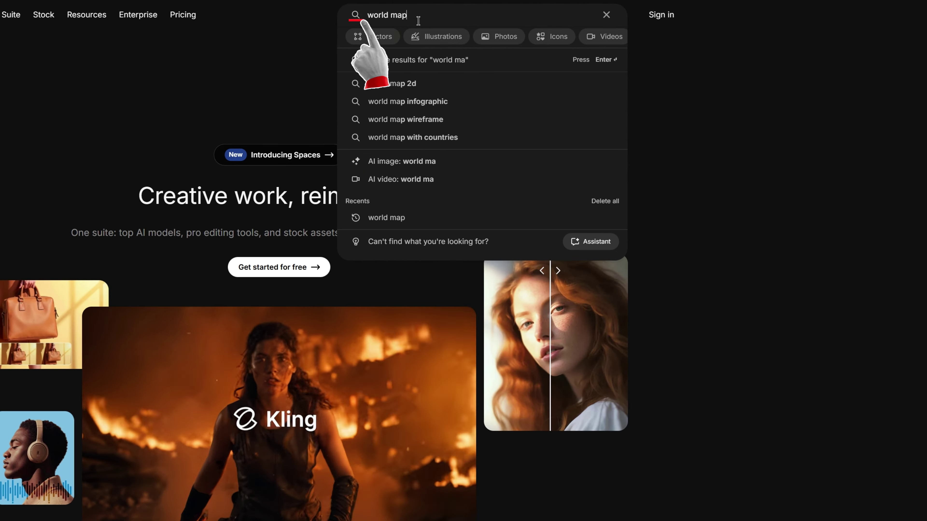
{"action": "key", "text": "Return"}
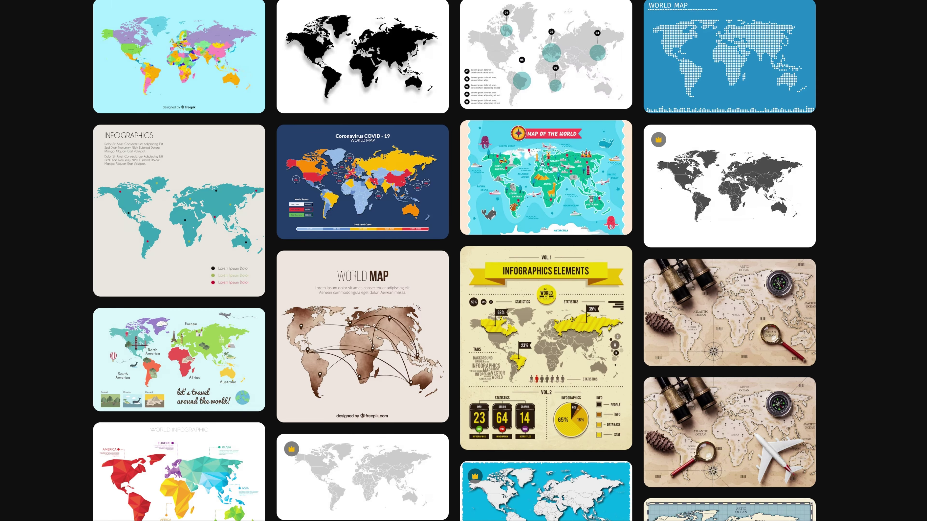
{"action": "scroll", "coordinate": [730, 261], "scroll_direction": "down", "scroll_amount": 5}
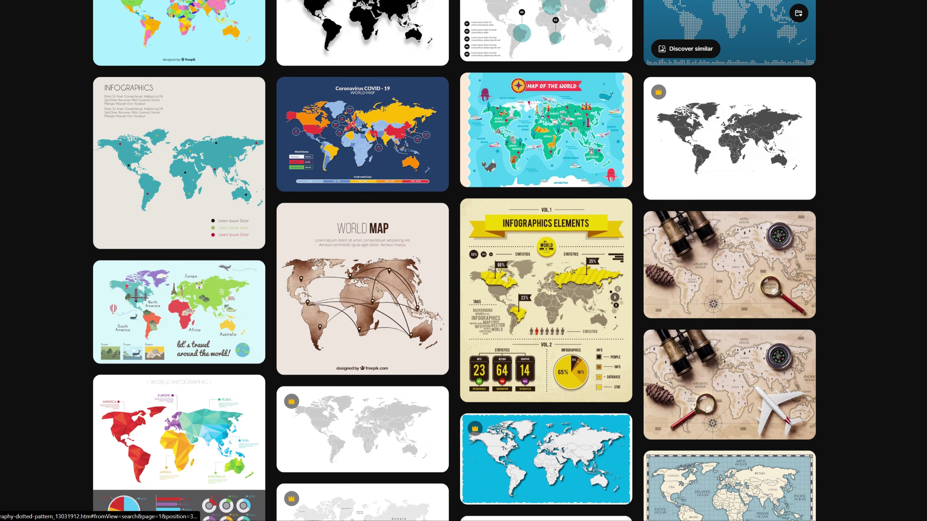
{"action": "scroll", "coordinate": [730, 260], "scroll_direction": "down", "scroll_amount": 10}
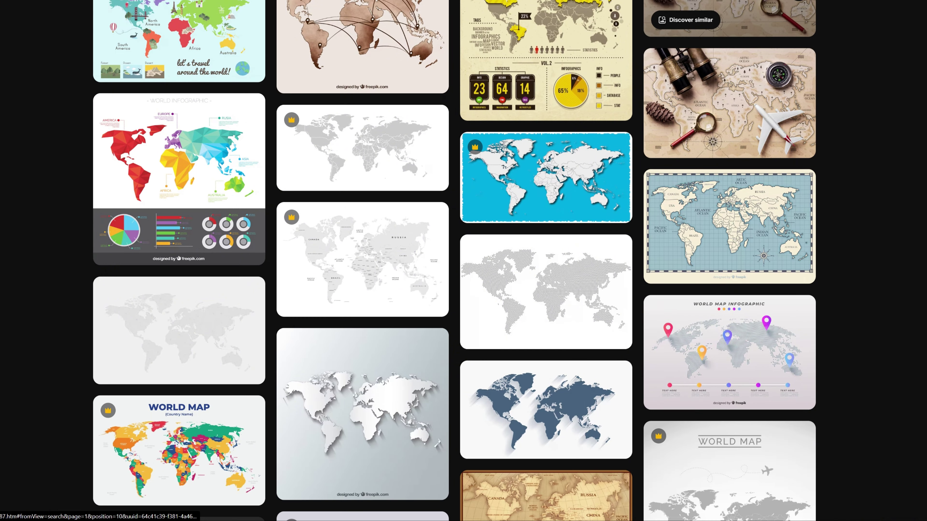
{"action": "scroll", "coordinate": [730, 18], "scroll_direction": "down", "scroll_amount": 8}
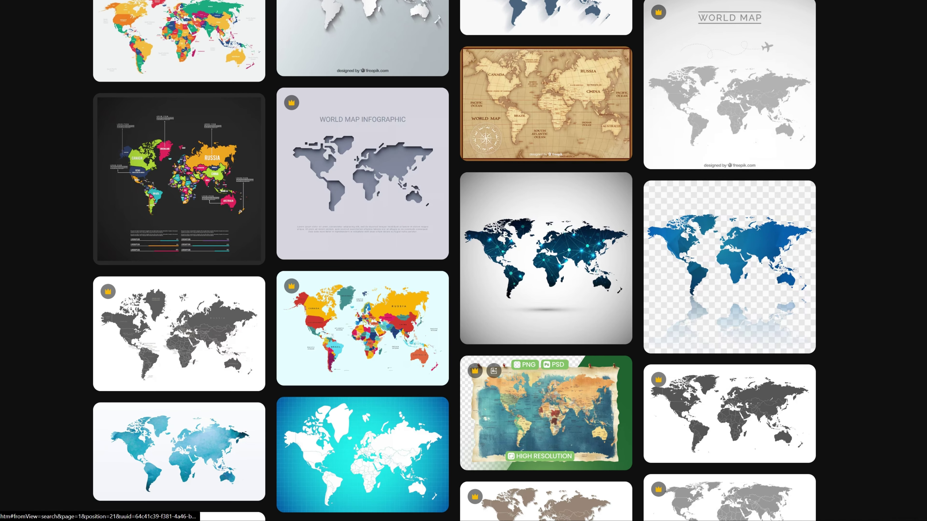
{"action": "scroll", "coordinate": [729, 19], "scroll_direction": "down", "scroll_amount": 10}
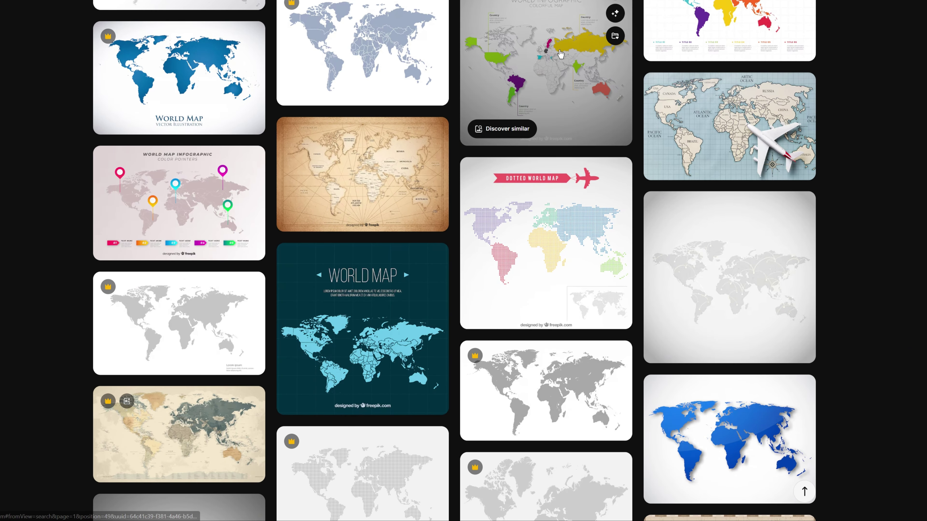
Open the Colorful world map infographic with highlighted countries and download it as a ZIP.
{"action": "left_click", "coordinate": [558, 51]}
{"action": "left_click", "coordinate": [498, 176]}
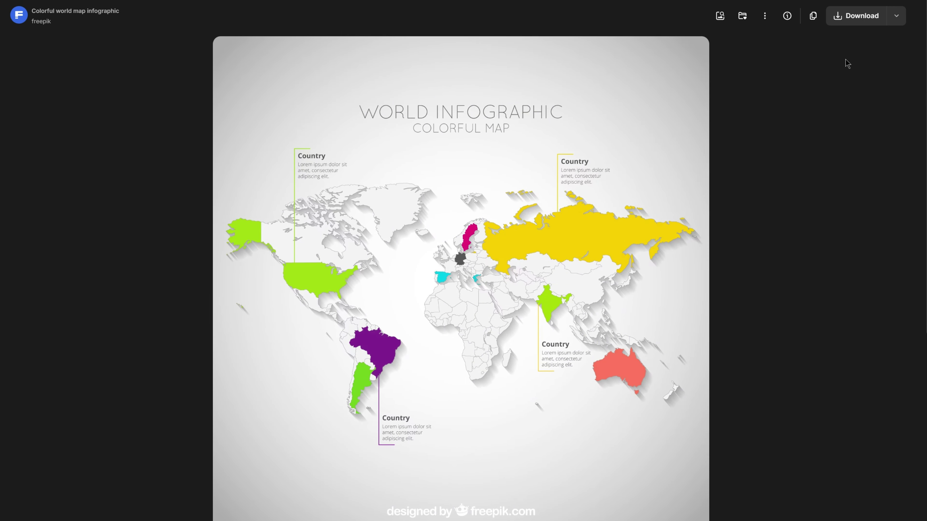
{"action": "left_click", "coordinate": [892, 17]}
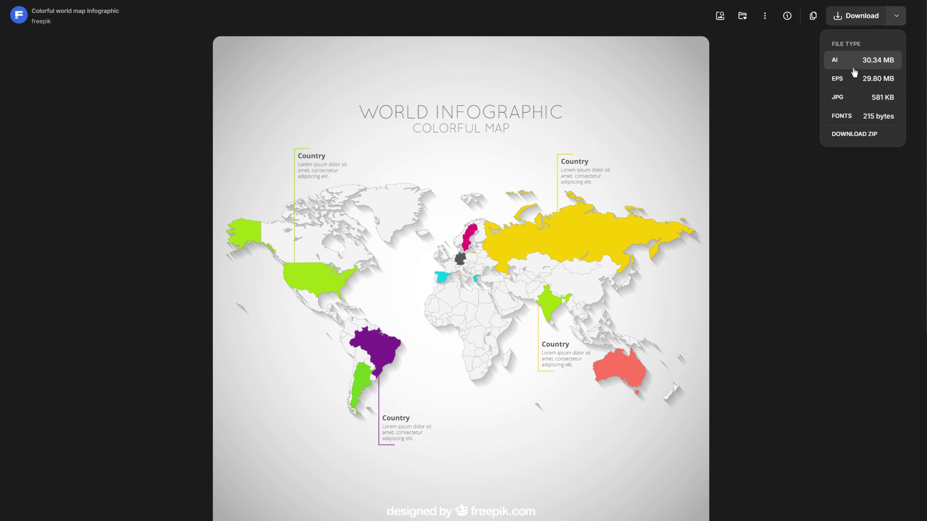
{"action": "left_click", "coordinate": [843, 139]}
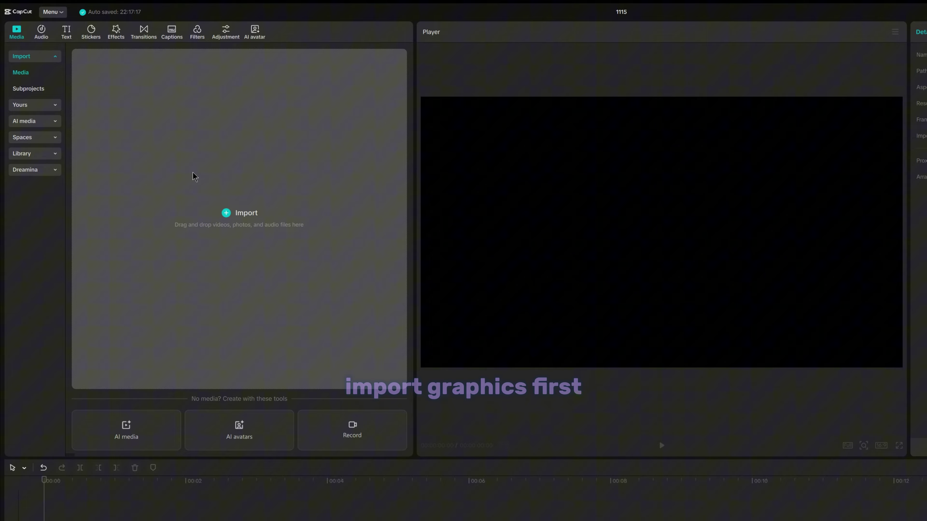
In CapCut, import india.jpeg, newworldmap.png, Reasons-to-Visit-Brazil.png, russia.jpg and statue-liberty-usa.jpg from the img folder and add all five to the timeline.
{"action": "left_click", "coordinate": [138, 135]}
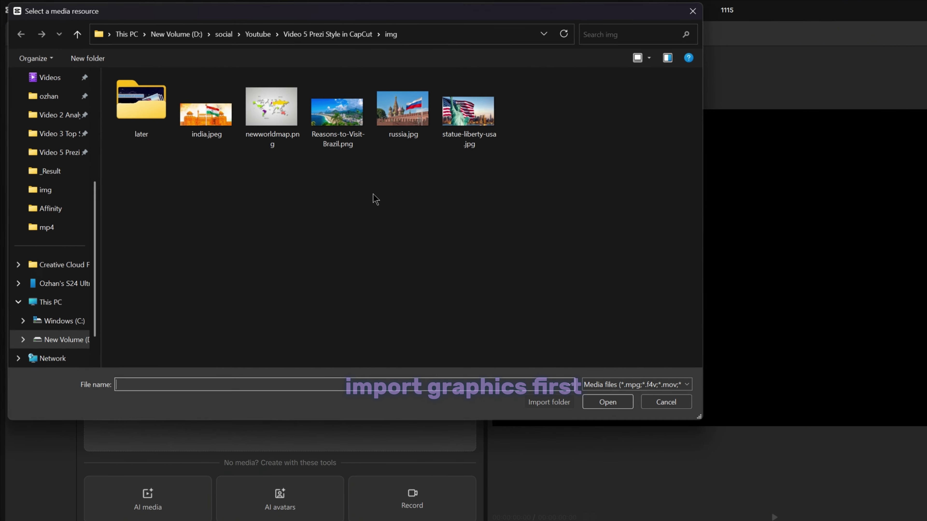
{"action": "left_click_drag", "start_coordinate": [548, 180], "coordinate": [208, 93]}
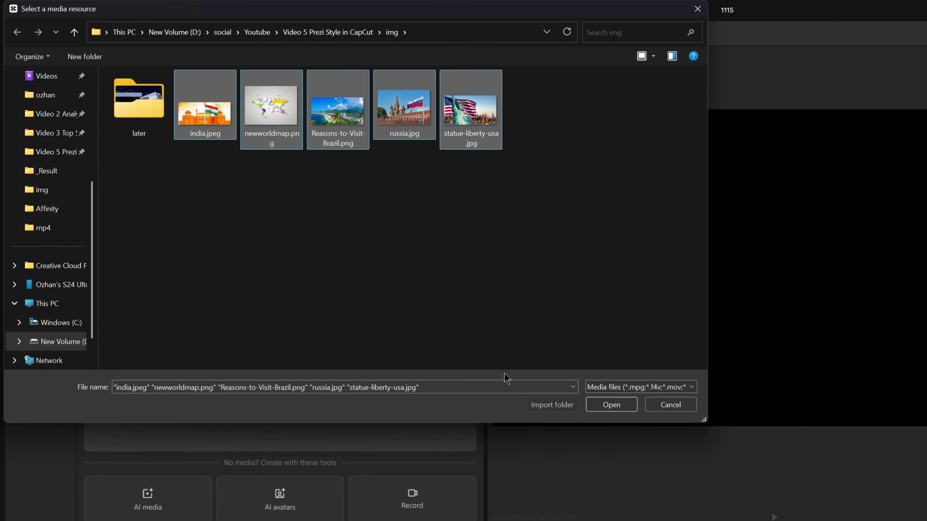
{"action": "left_click", "coordinate": [611, 404]}
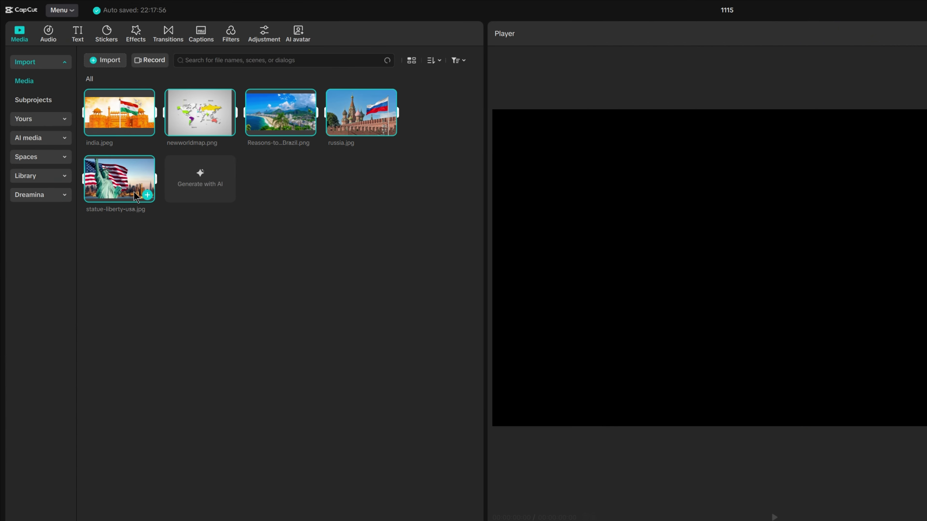
{"action": "left_click", "coordinate": [146, 195]}
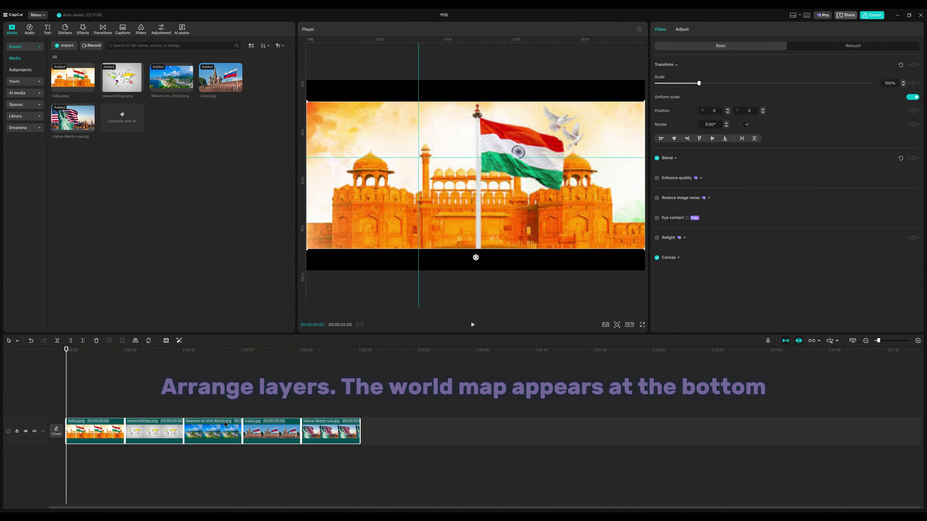
Stack the four country pictures on separate tracks above the world map, all starting at zero, and extend the map clip to 00:00:26:30.
{"action": "left_click_drag", "start_coordinate": [353, 461], "coordinate": [109, 403]}
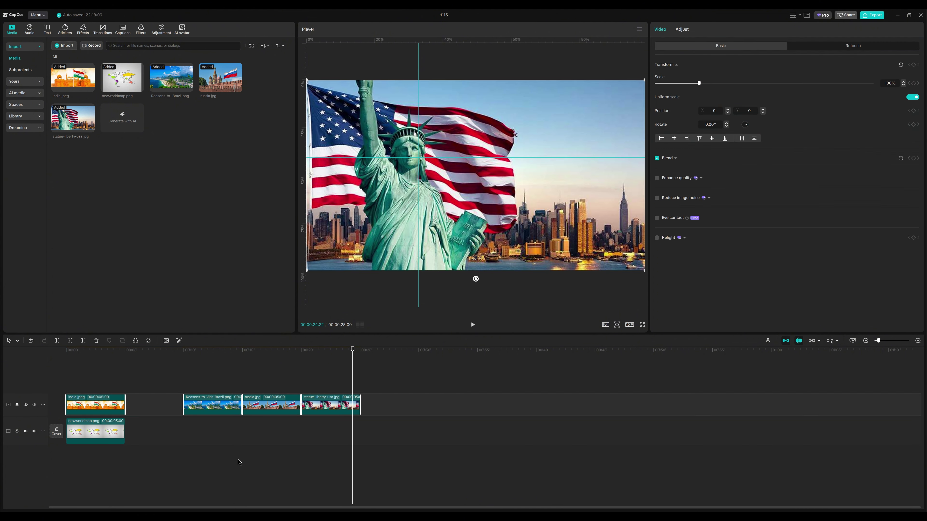
{"action": "left_click", "coordinate": [237, 440]}
{"action": "left_click_drag", "start_coordinate": [326, 407], "coordinate": [91, 416]}
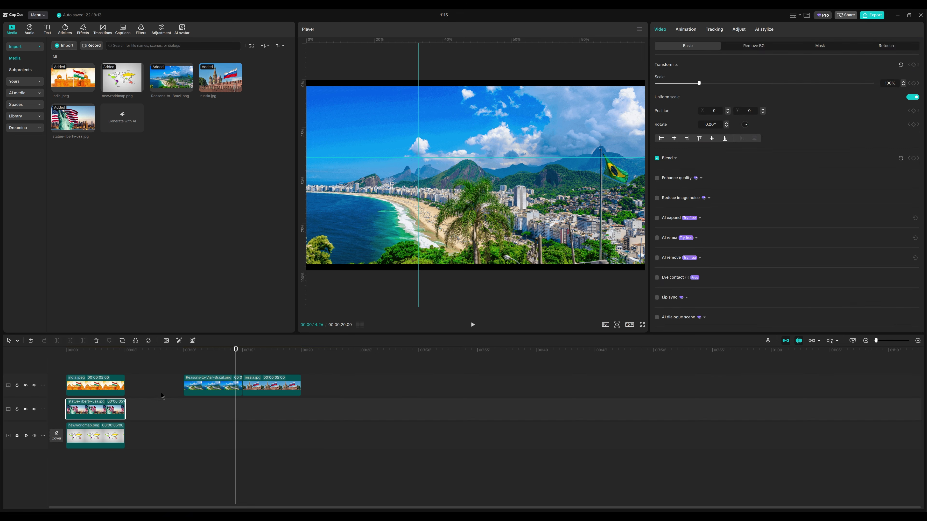
{"action": "left_click_drag", "start_coordinate": [270, 389], "coordinate": [95, 403]}
{"action": "left_click_drag", "start_coordinate": [212, 385], "coordinate": [95, 376]}
{"action": "left_click_drag", "start_coordinate": [124, 474], "coordinate": [376, 466]}
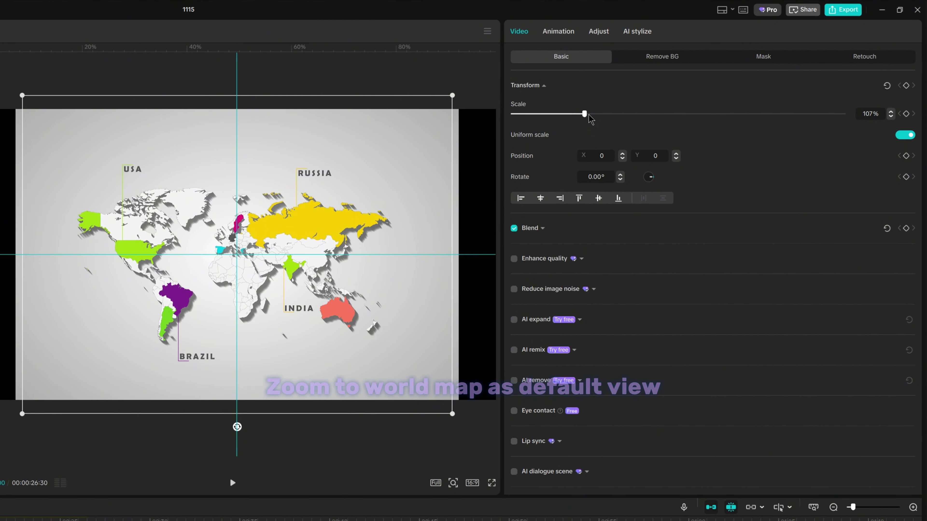
Scale the world map up to 153% and shift it vertically to Y 86.
{"action": "left_click_drag", "start_coordinate": [699, 84], "coordinate": [711, 83]}
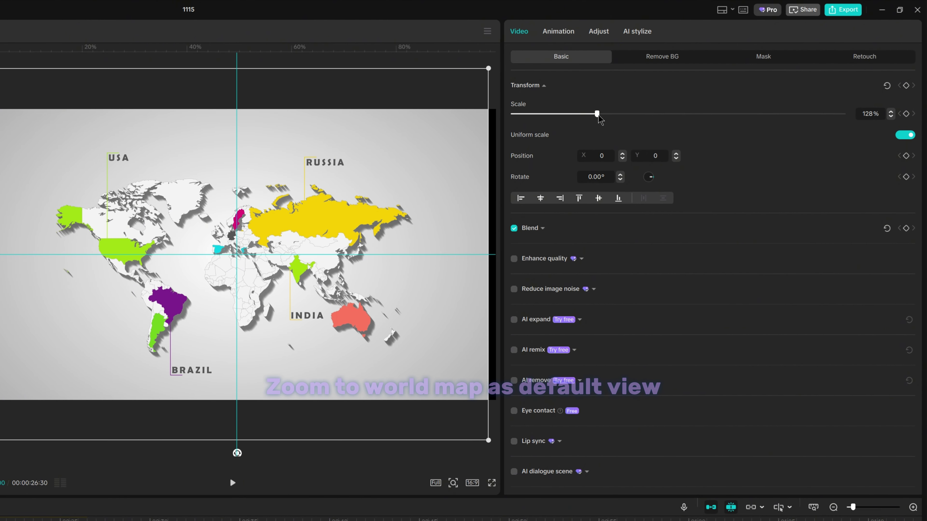
{"action": "left_click_drag", "start_coordinate": [599, 116], "coordinate": [615, 117]}
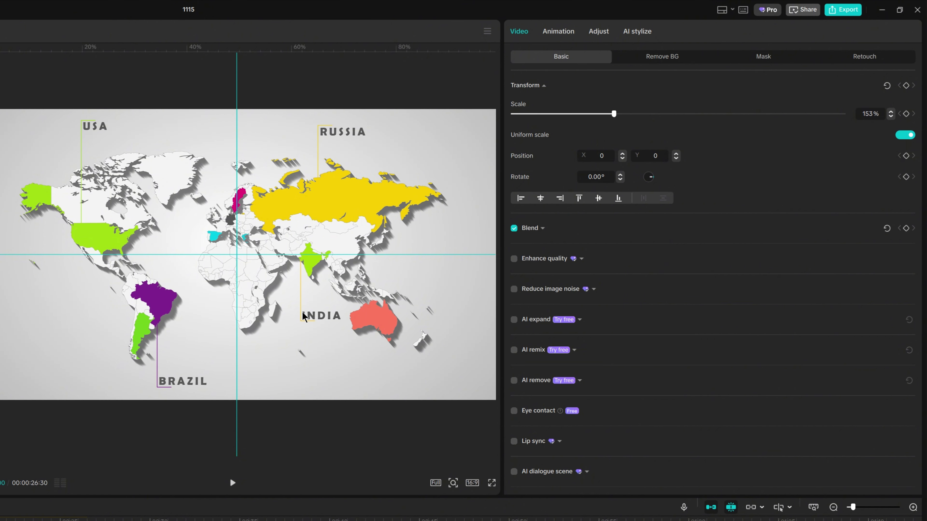
Turn off uniform scale, widen the world map to 156%, and turn uniform scale back on.
{"action": "left_click", "coordinate": [905, 135]}
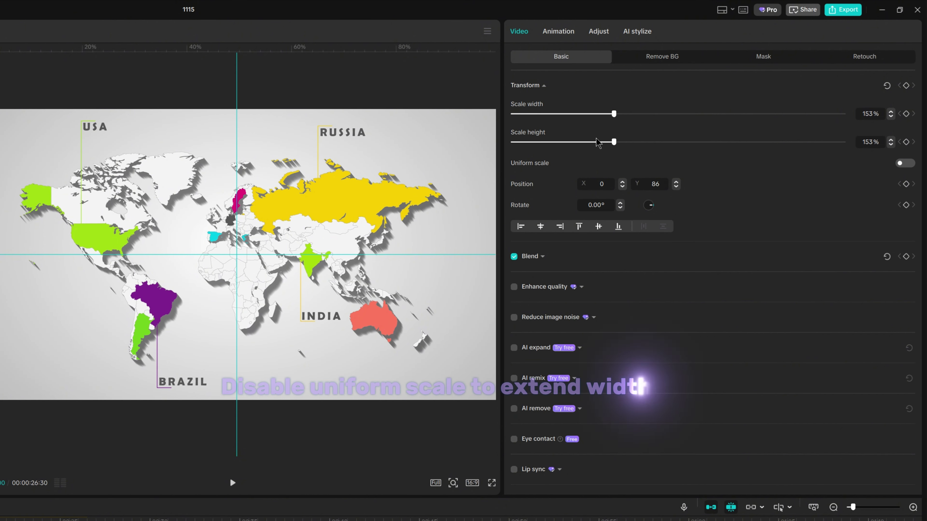
{"action": "left_click_drag", "start_coordinate": [614, 116], "coordinate": [617, 120]}
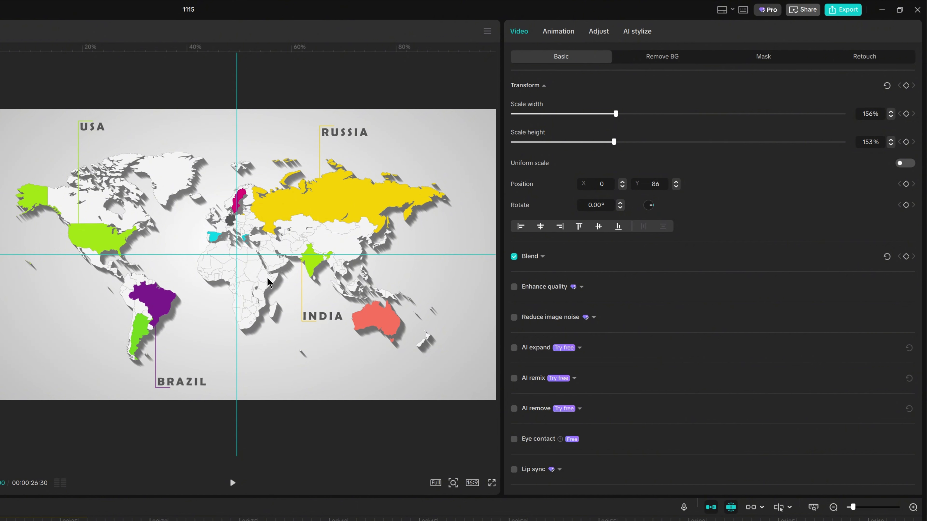
{"action": "left_click", "coordinate": [904, 163]}
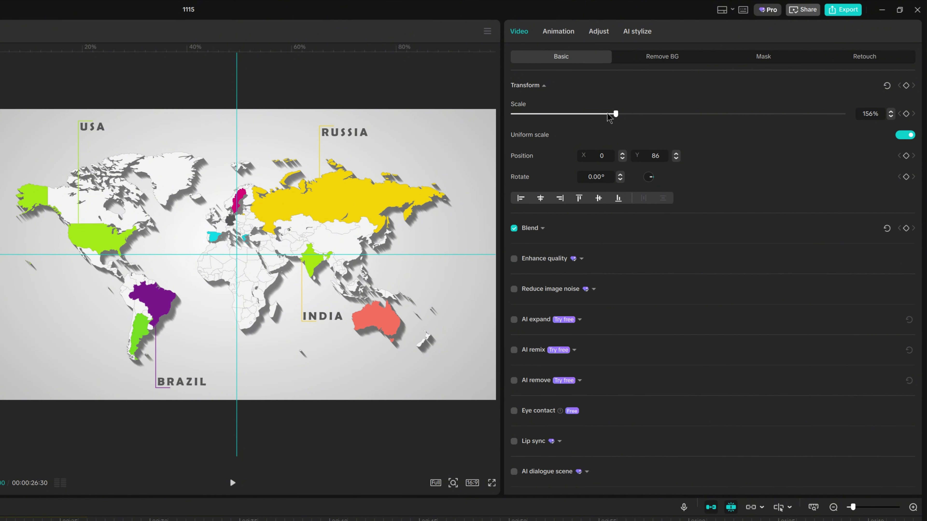
{"action": "left_click_drag", "start_coordinate": [615, 114], "coordinate": [617, 114]}
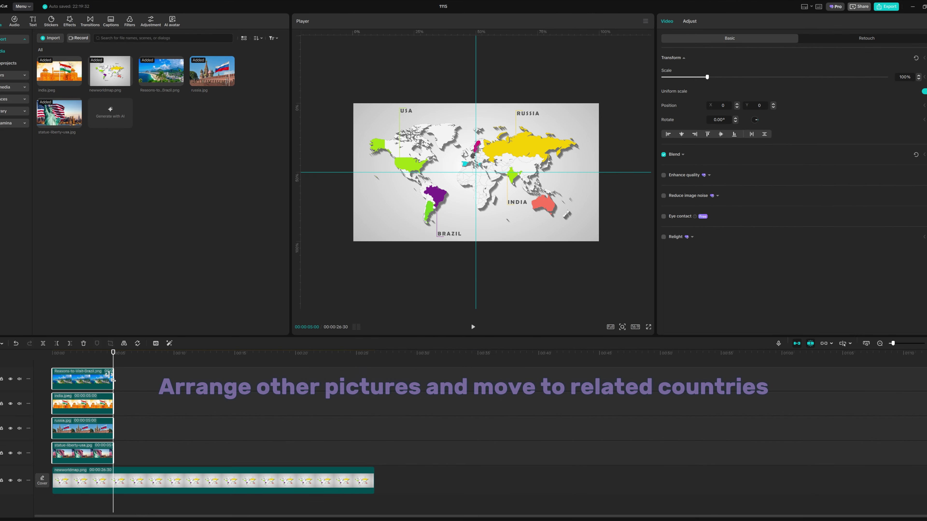
Shrink all four country pictures together to a scale of 13%.
{"action": "left_click", "coordinate": [101, 352]}
{"action": "left_click_drag", "start_coordinate": [599, 241], "coordinate": [451, 141]}
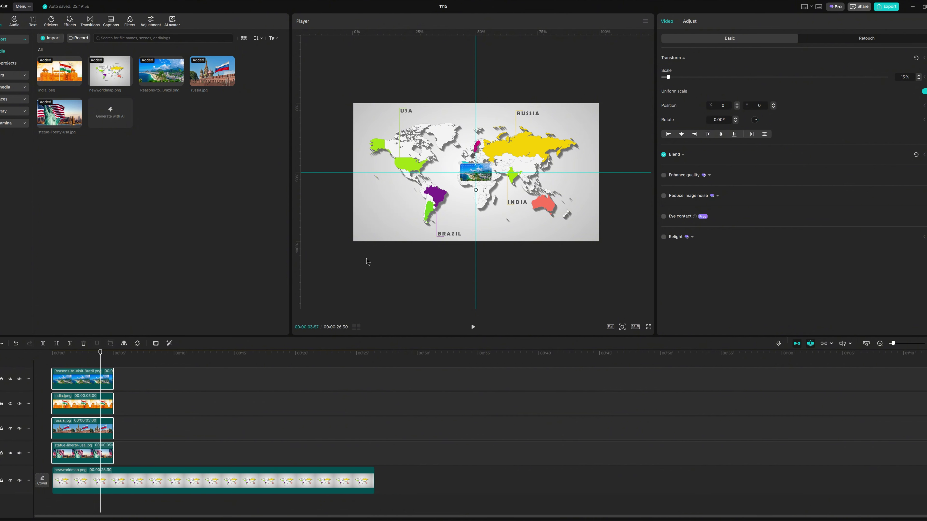
Place the Brazil picture beside Brazil, tilted clockwise, and the India picture below the INDIA label, tilted slightly counterclockwise.
{"action": "left_click", "coordinate": [467, 183]}
{"action": "left_click_drag", "start_coordinate": [457, 202], "coordinate": [451, 270]}
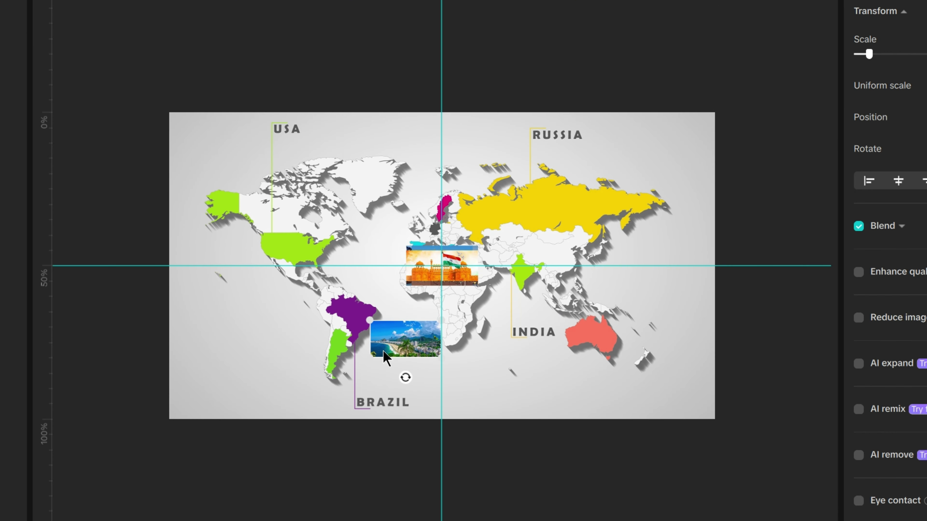
{"action": "left_click_drag", "start_coordinate": [411, 410], "coordinate": [395, 408]}
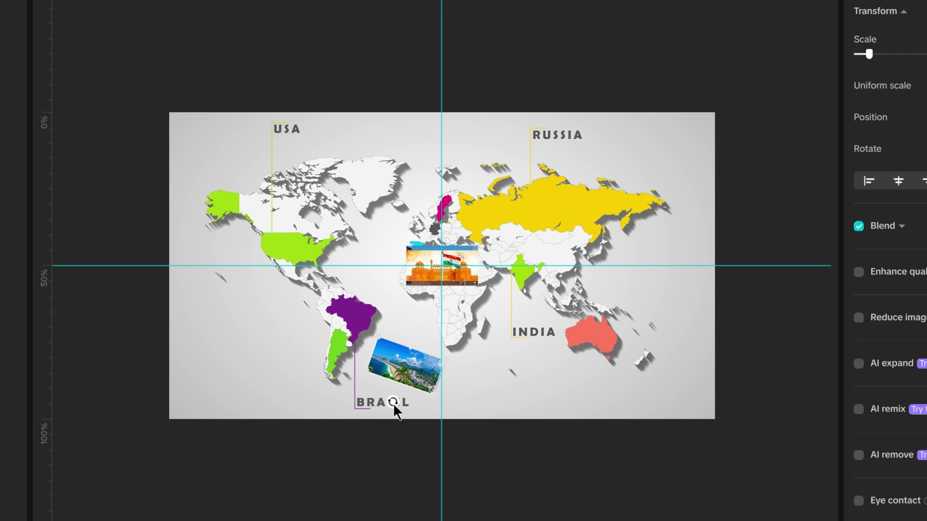
{"action": "left_click_drag", "start_coordinate": [429, 283], "coordinate": [546, 387]}
Place the Russia picture over Russia, tilted clockwise, and the Statue of Liberty picture near the USA at X -733, Y 293, rotated -9.30°.
{"action": "left_click_drag", "start_coordinate": [440, 270], "coordinate": [588, 186]}
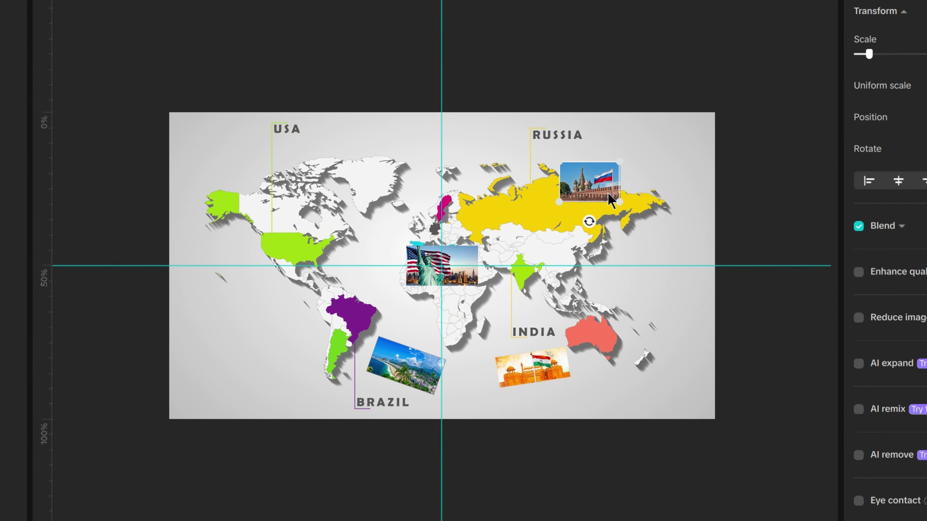
{"action": "mouse_move", "coordinate": [591, 225]}
{"action": "left_mouse_down"}
{"action": "mouse_move", "coordinate": [585, 233]}
{"action": "mouse_move", "coordinate": [578, 219]}
{"action": "left_mouse_up"}
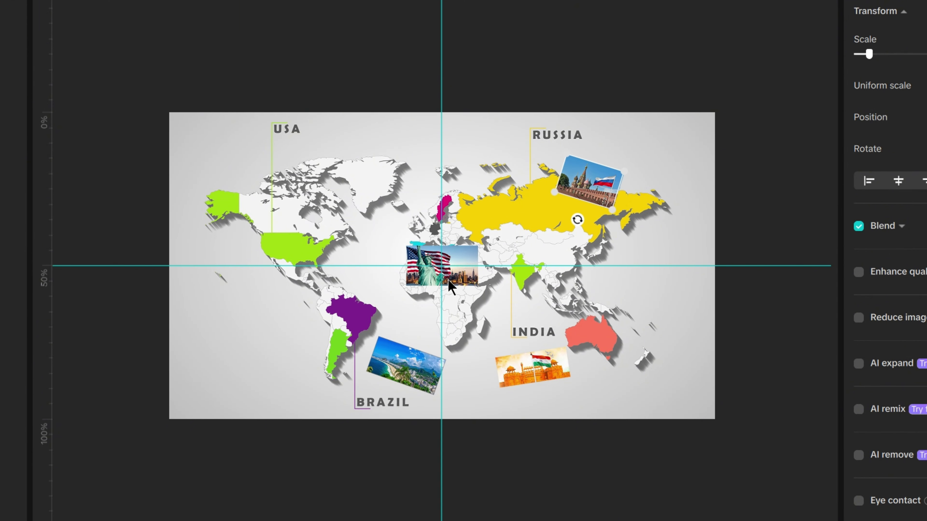
{"action": "left_click_drag", "start_coordinate": [443, 270], "coordinate": [342, 233]}
{"action": "left_click_drag", "start_coordinate": [341, 269], "coordinate": [346, 270]}
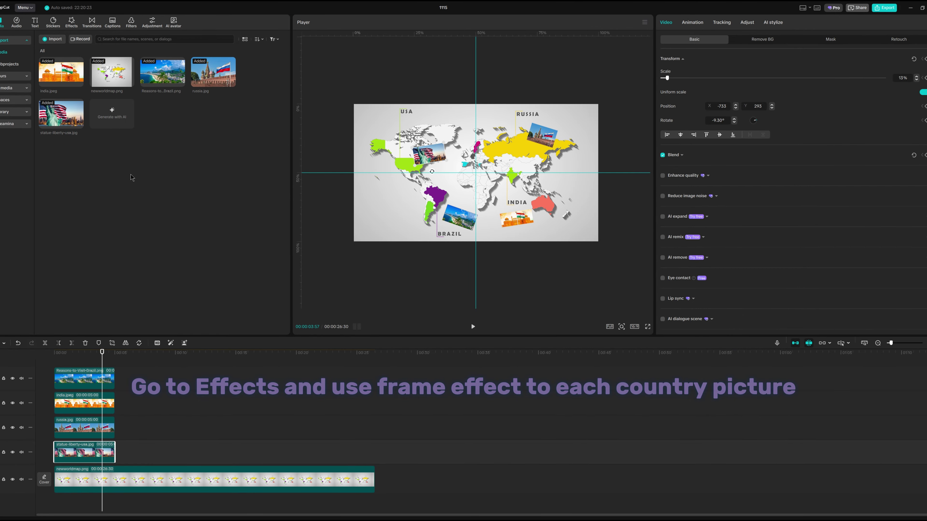
Search the video effects for "frame".
{"action": "left_click", "coordinate": [71, 22]}
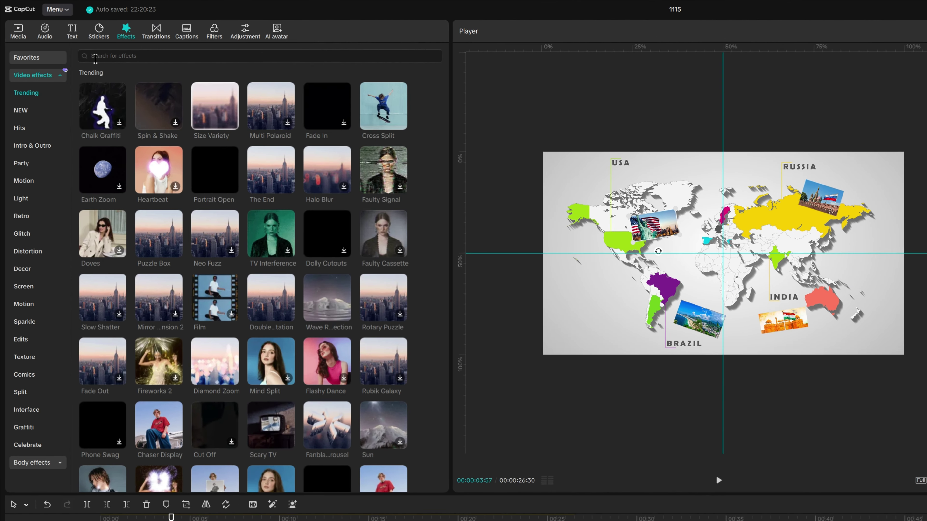
{"action": "left_click", "coordinate": [85, 39]}
{"action": "type", "text": "frame"}
{"action": "key", "text": "Return"}
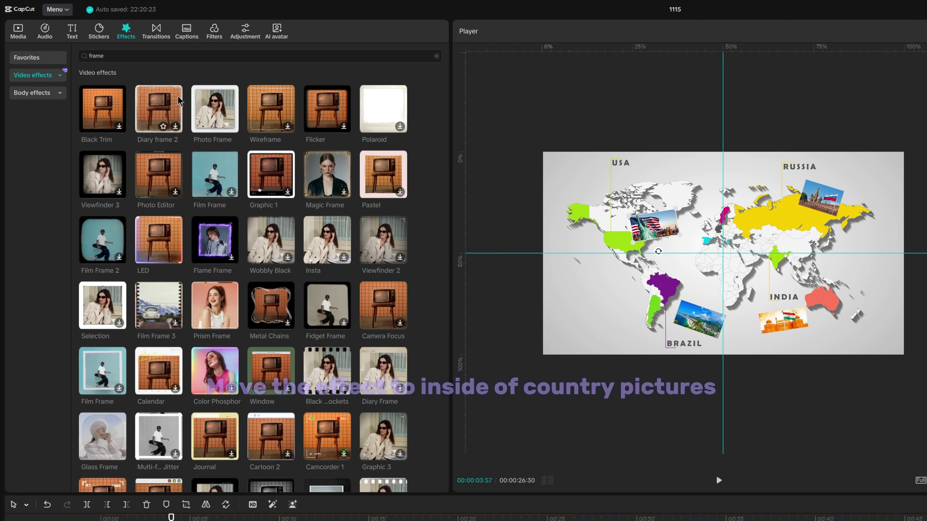
Apply the Photo Frame effect to each of the four country picture clips.
{"action": "left_click_drag", "start_coordinate": [214, 110], "coordinate": [142, 520]}
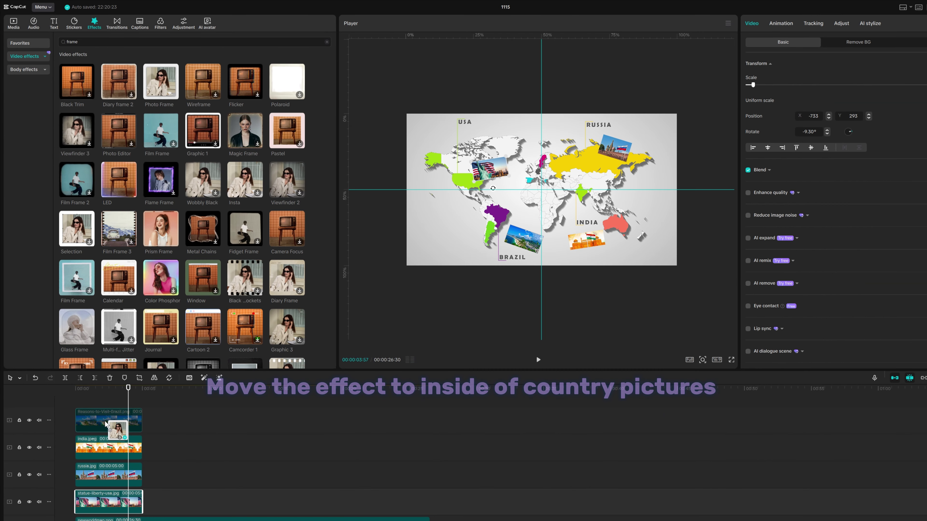
{"action": "left_click_drag", "start_coordinate": [105, 424], "coordinate": [106, 423]}
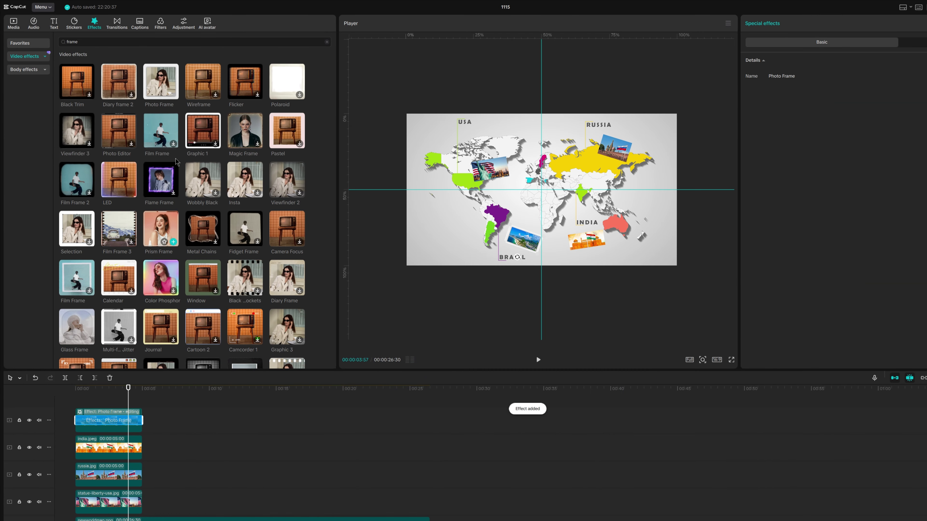
{"action": "left_click_drag", "start_coordinate": [161, 81], "coordinate": [83, 509]}
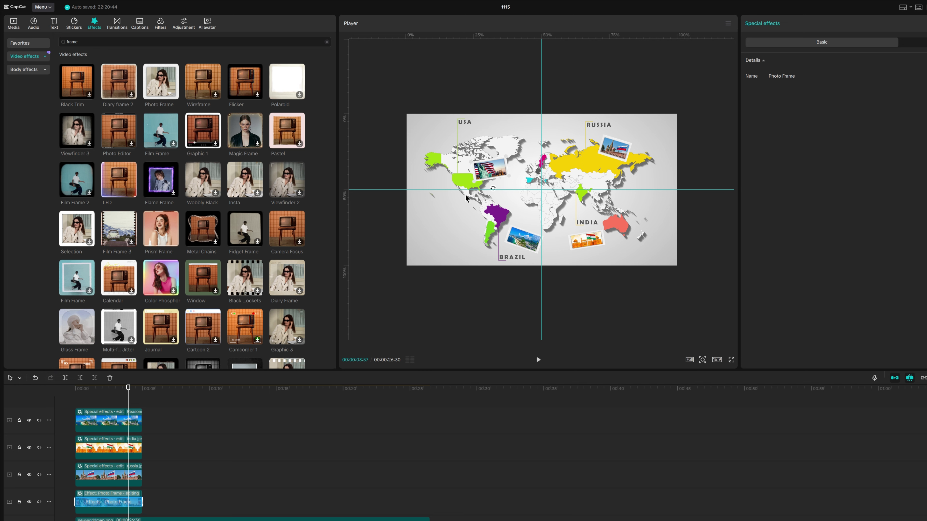
Scale down the four country pictures together slightly, and move the Statue of Liberty picture closer to the USA.
{"action": "left_click", "coordinate": [174, 499]}
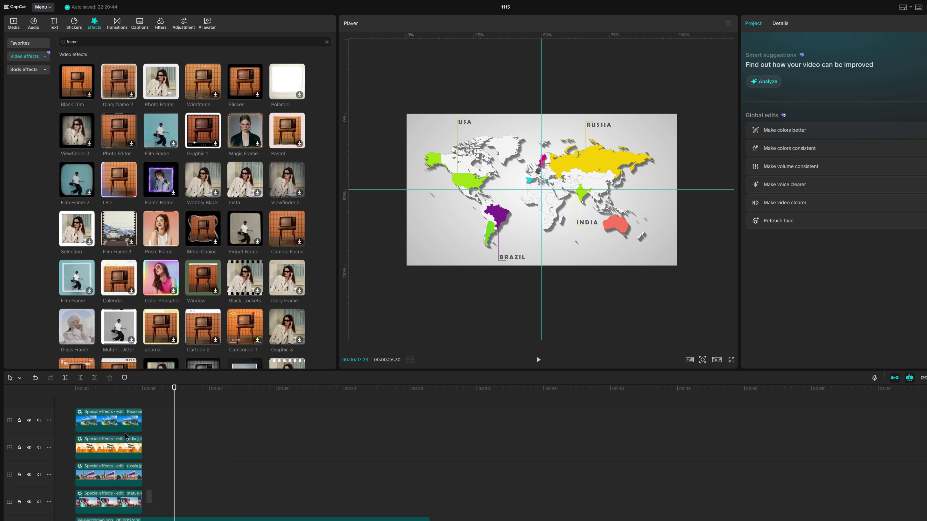
{"action": "left_click_drag", "start_coordinate": [152, 509], "coordinate": [116, 402]}
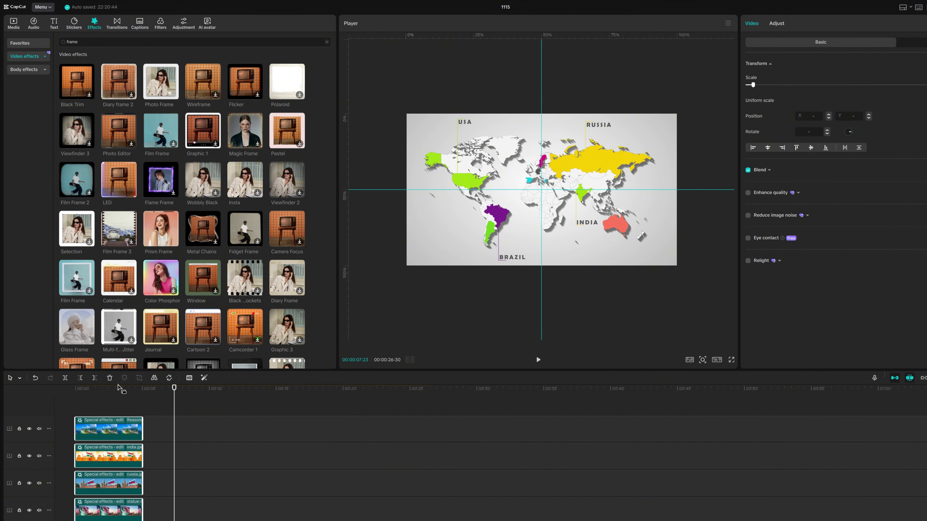
{"action": "left_click", "coordinate": [117, 386]}
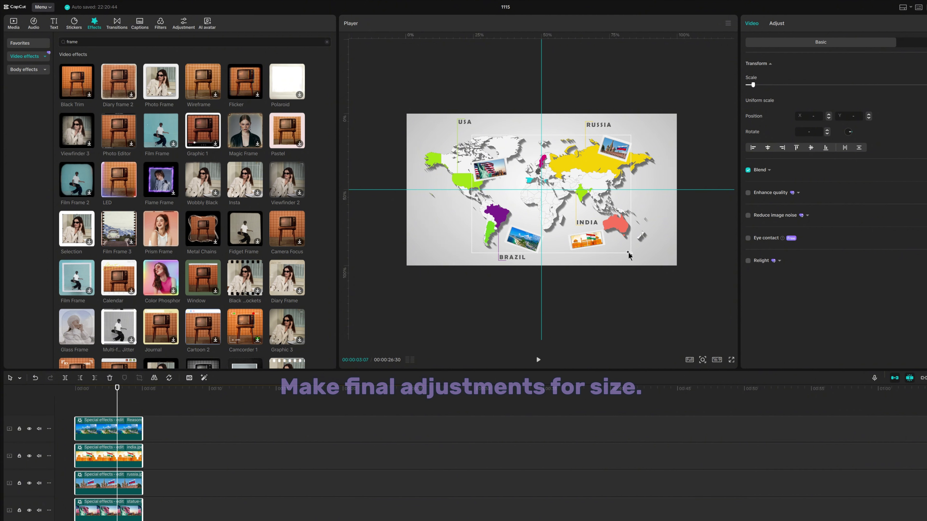
{"action": "left_click_drag", "start_coordinate": [628, 254], "coordinate": [616, 244]}
{"action": "left_click", "coordinate": [554, 222]}
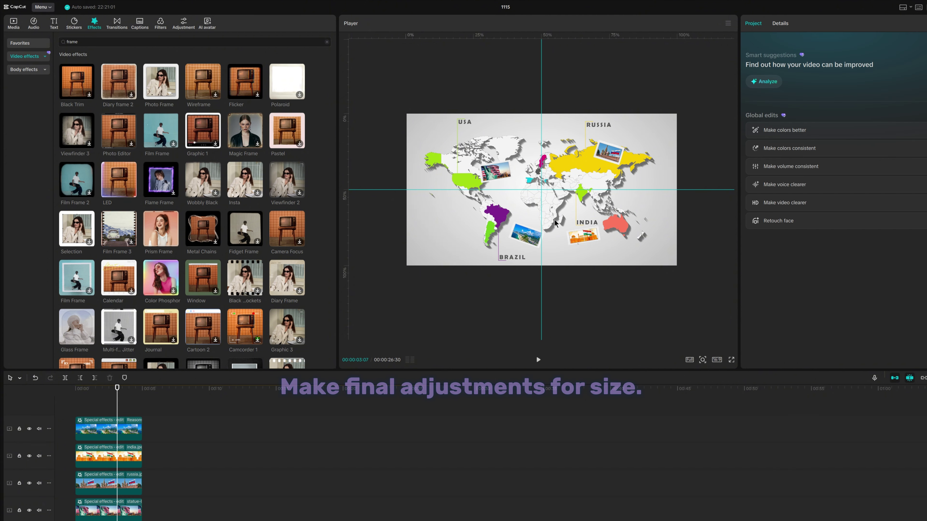
{"action": "left_click_drag", "start_coordinate": [156, 516], "coordinate": [92, 424]}
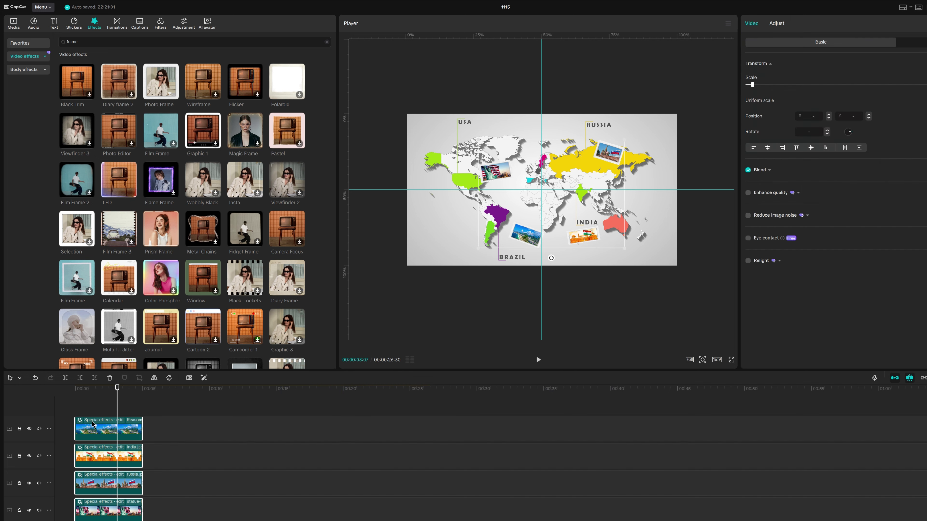
{"action": "left_click_drag", "start_coordinate": [625, 248], "coordinate": [619, 245]}
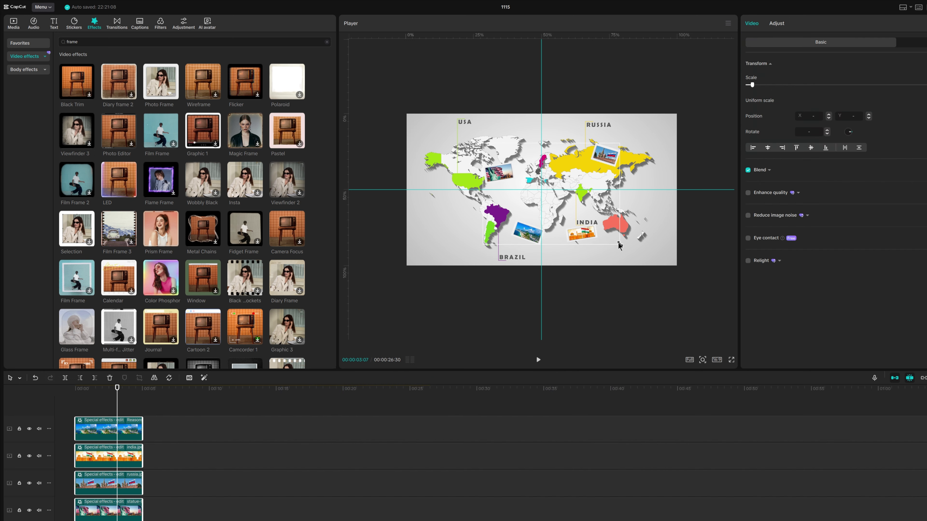
{"action": "left_click", "coordinate": [474, 300]}
{"action": "left_click_drag", "start_coordinate": [505, 179], "coordinate": [489, 173]}
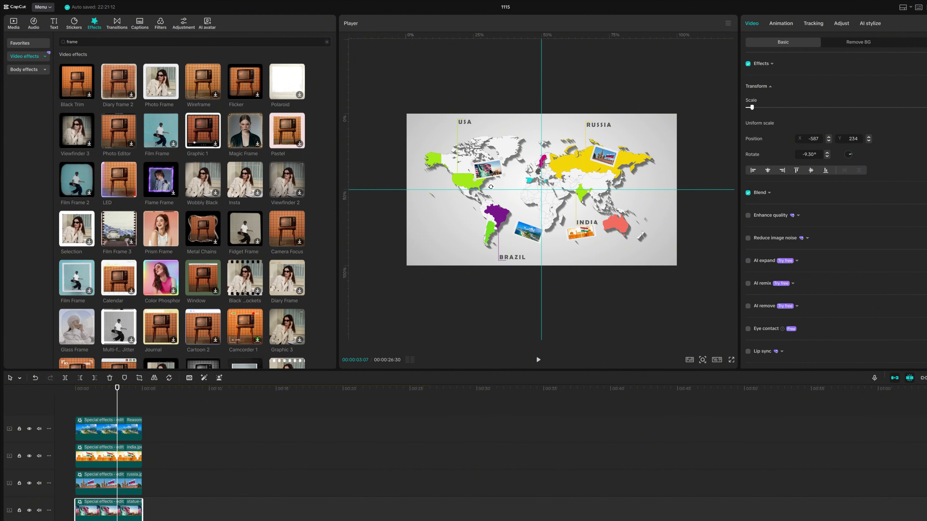
Combine all country picture clips and the world map clip into one compound clip.
{"action": "left_click", "coordinate": [206, 462]}
{"action": "key", "text": "ctrl+a"}
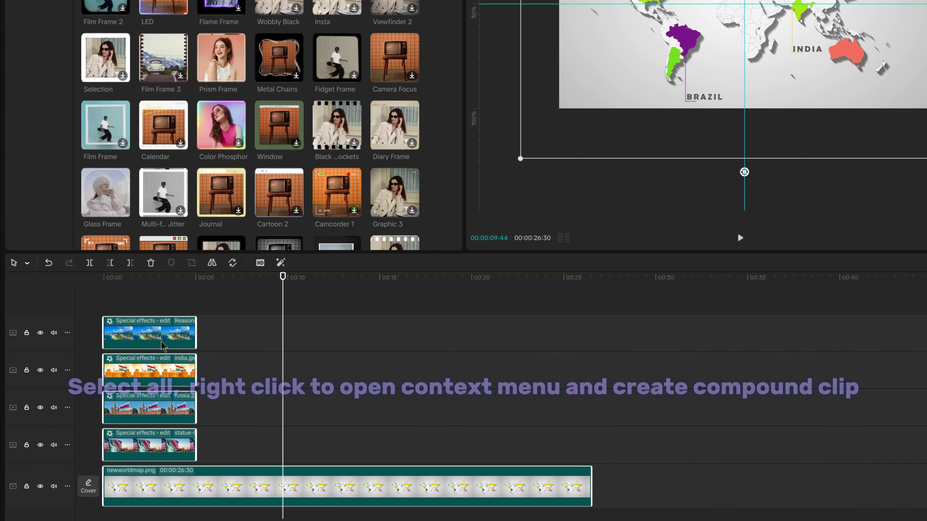
{"action": "right_click", "coordinate": [163, 345]}
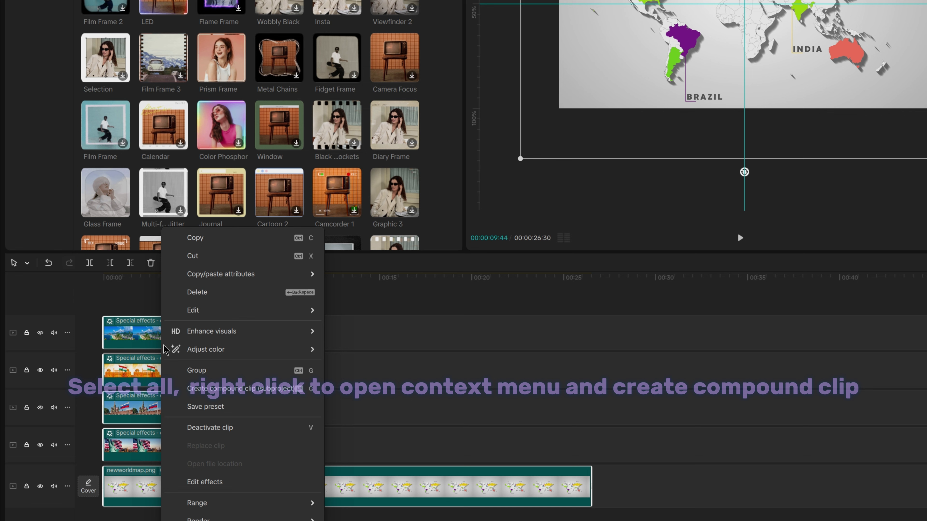
{"action": "left_click", "coordinate": [234, 389]}
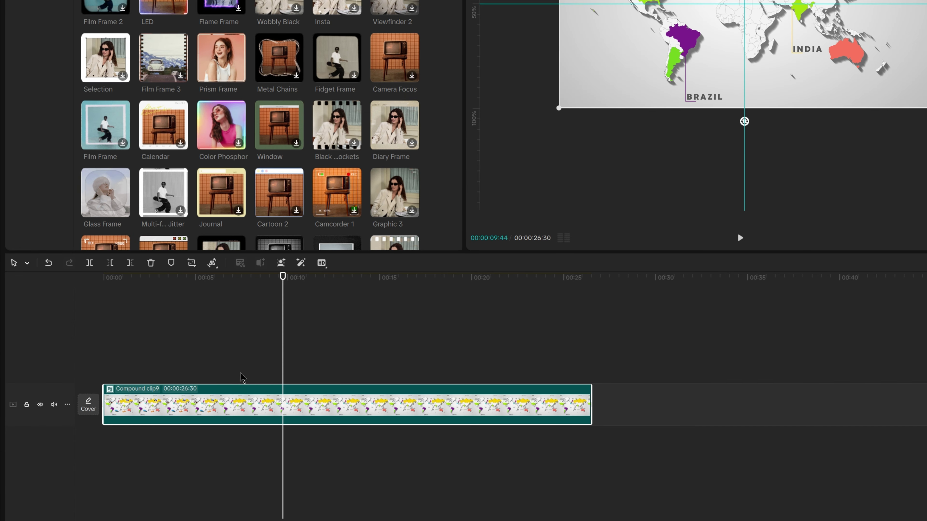
Inside the compound clip, extend the Statue of Liberty clip to the world map's end at 00:00:26:30, and return to the main timeline.
{"action": "double_click", "coordinate": [234, 404]}
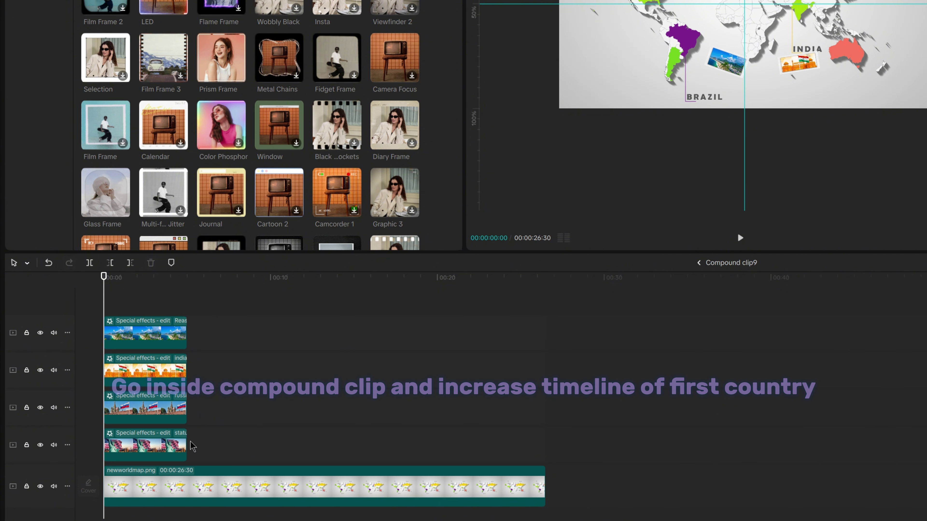
{"action": "left_click_drag", "start_coordinate": [187, 443], "coordinate": [546, 442]}
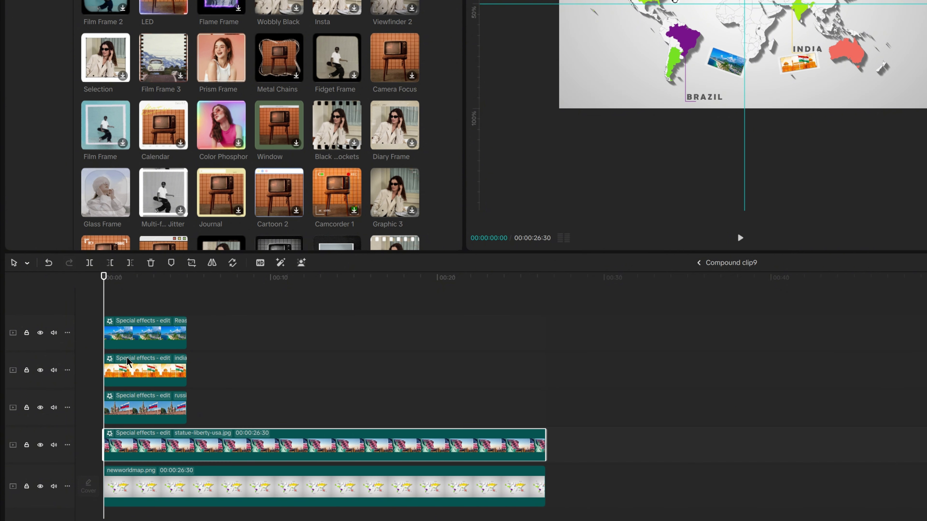
{"action": "left_click", "coordinate": [215, 475]}
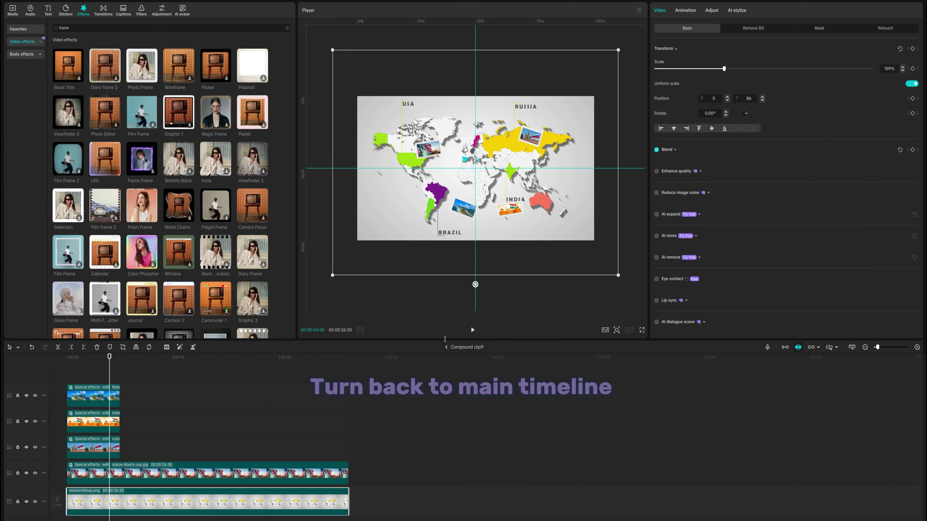
{"action": "left_click", "coordinate": [446, 348]}
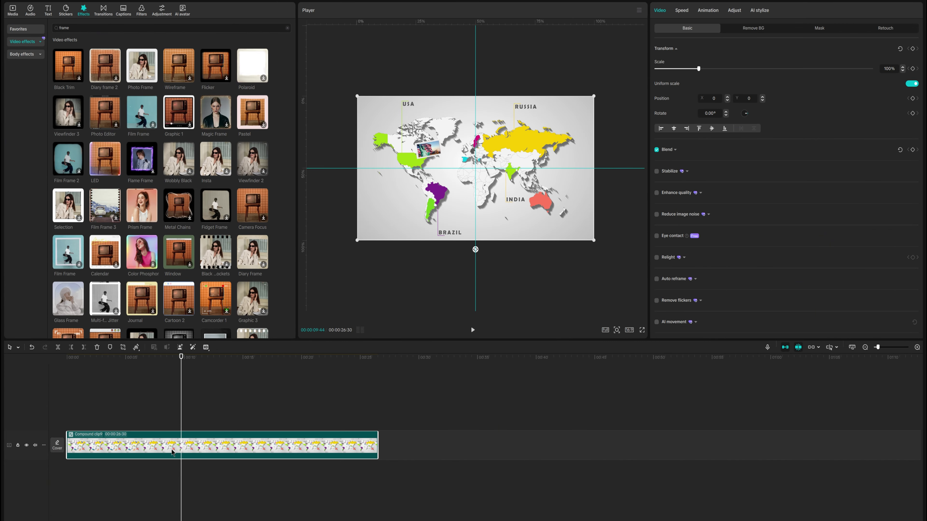
Add a Transform keyframe to the compound clip at 00:00:04:00.
{"action": "left_click", "coordinate": [116, 358]}
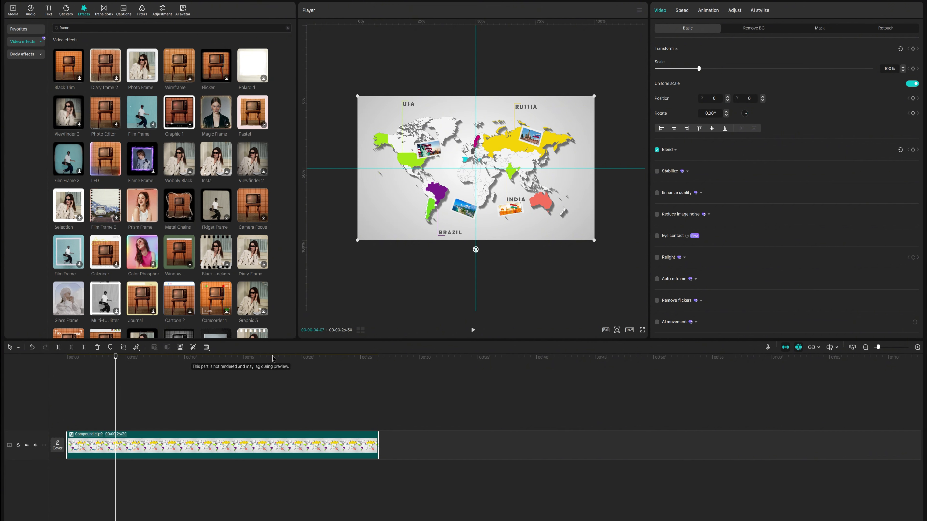
{"action": "key", "text": "Left"}
{"action": "key", "text": "Left"}
{"action": "key", "text": "Left"}
{"action": "key", "text": "Left"}
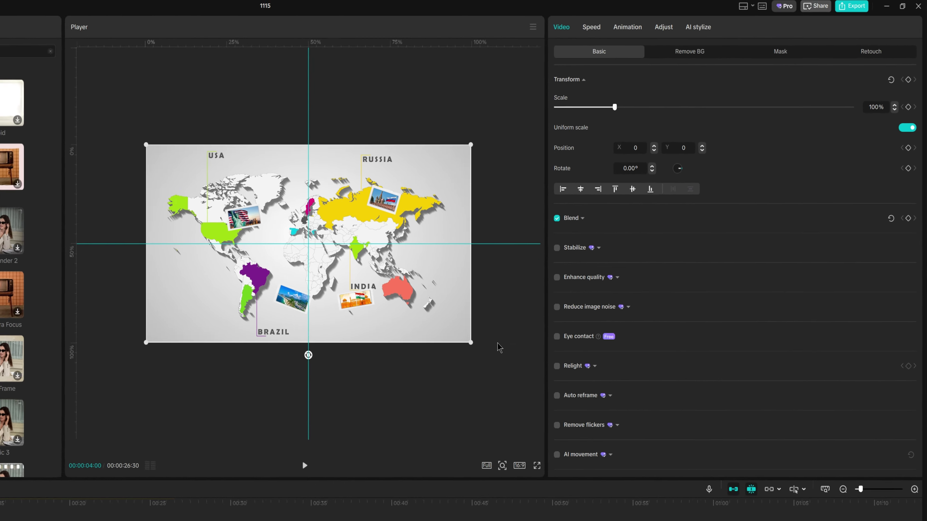
{"action": "left_click", "coordinate": [907, 94]}
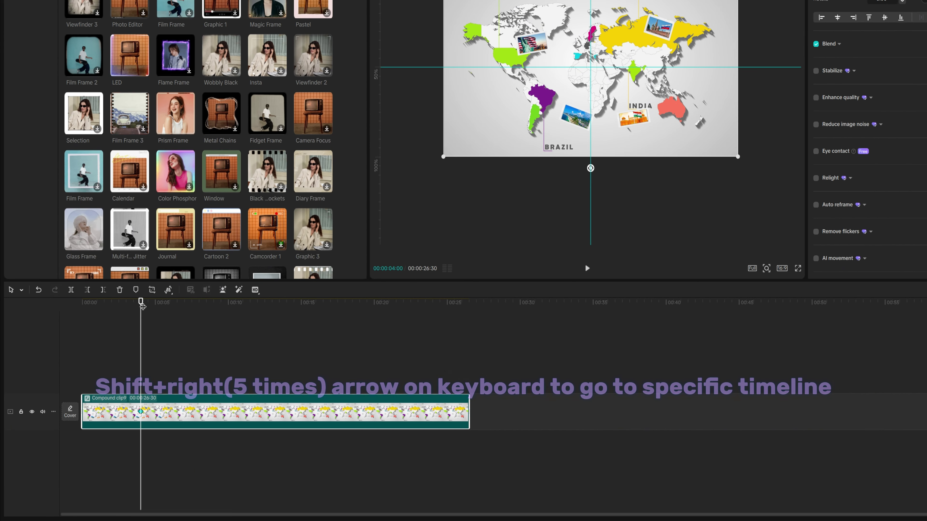
Add a second Transform keyframe to the compound clip at 00:00:04:40.
{"action": "key", "text": "shift+Right"}
{"action": "key", "text": "shift+Right"}
{"action": "key", "text": "shift+Right"}
{"action": "key", "text": "shift+Right"}
{"action": "key", "text": "shift+Right"}
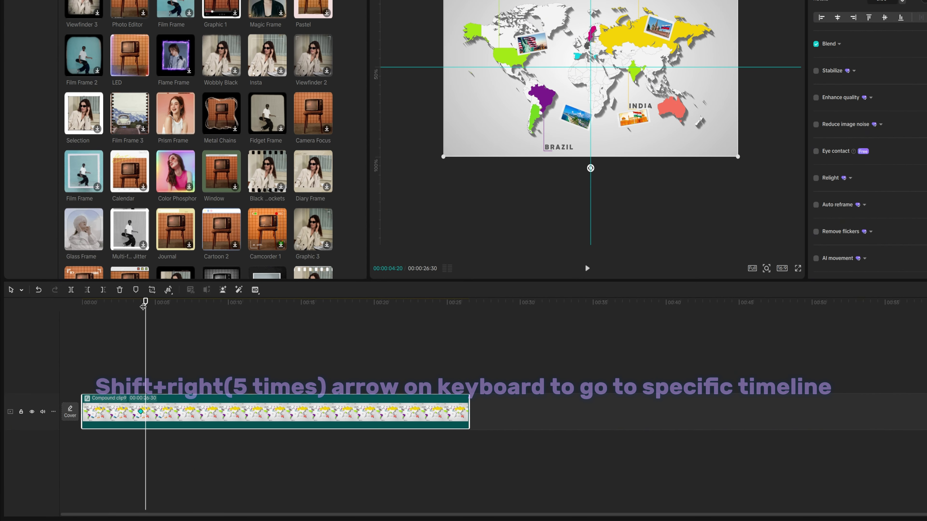
{"action": "key", "text": "shift+Right"}
{"action": "key", "text": "shift+Right"}
{"action": "key", "text": "shift+Right"}
{"action": "key", "text": "shift+Right"}
{"action": "key", "text": "shift+Right"}
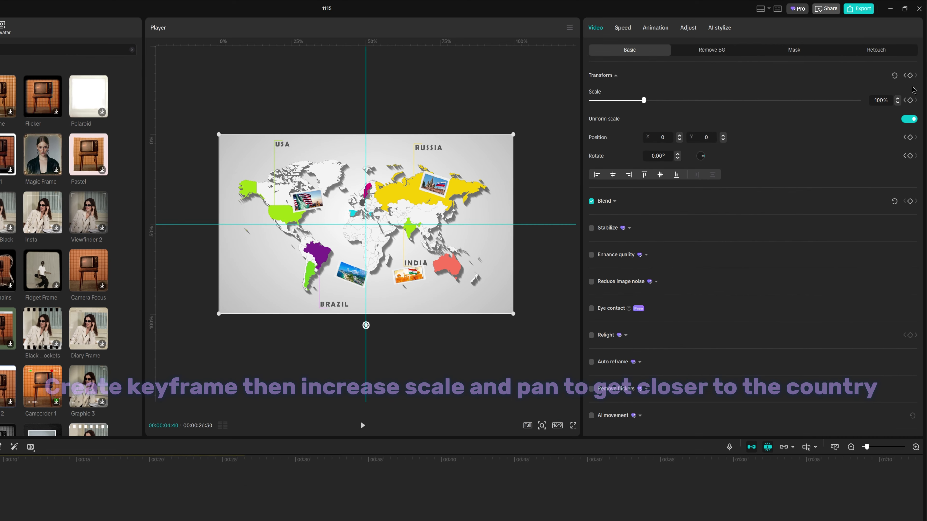
{"action": "left_click", "coordinate": [910, 75]}
Set the compound clip's scale to 125% at this keyframe and pan it toward the USA to X 479, Y -270.
{"action": "key", "text": "ctrl+equal"}
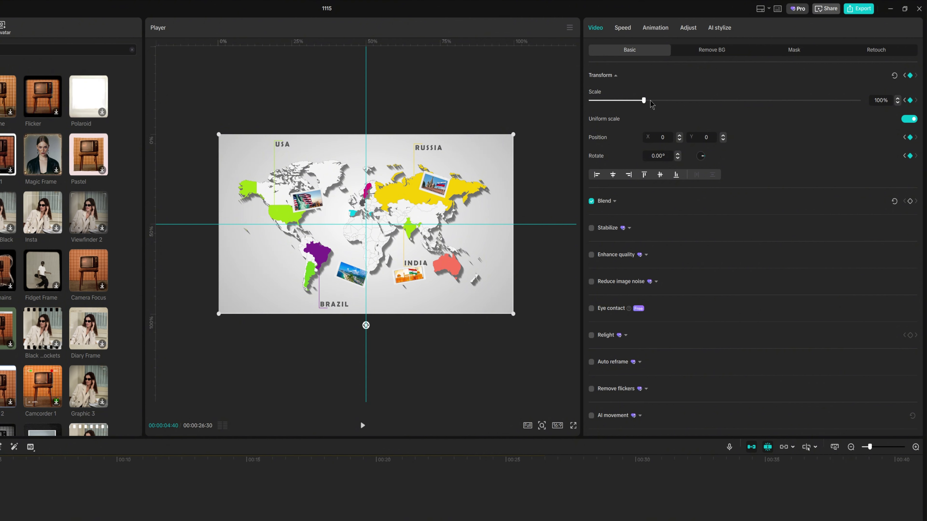
{"action": "left_click", "coordinate": [652, 101]}
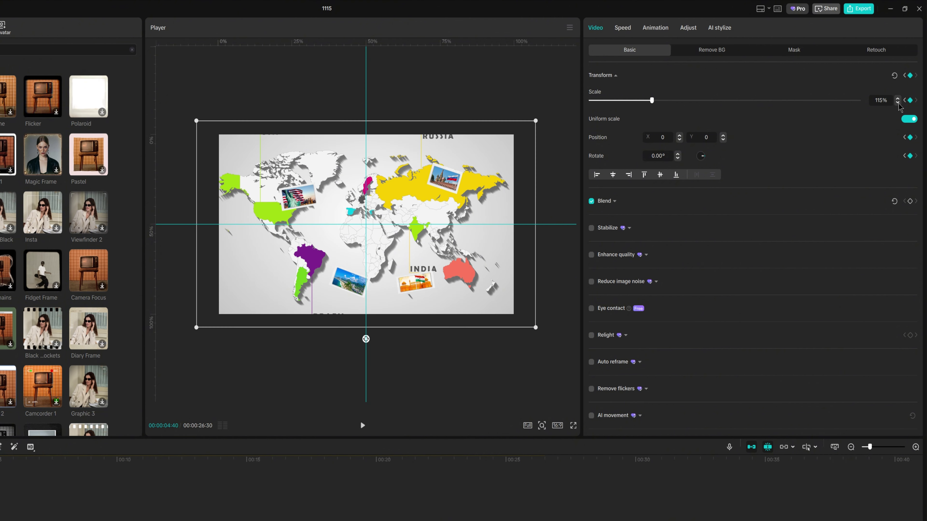
{"action": "type", "text": "125"}
{"action": "key", "text": "Return"}
{"action": "left_click_drag", "start_coordinate": [297, 262], "coordinate": [333, 284]}
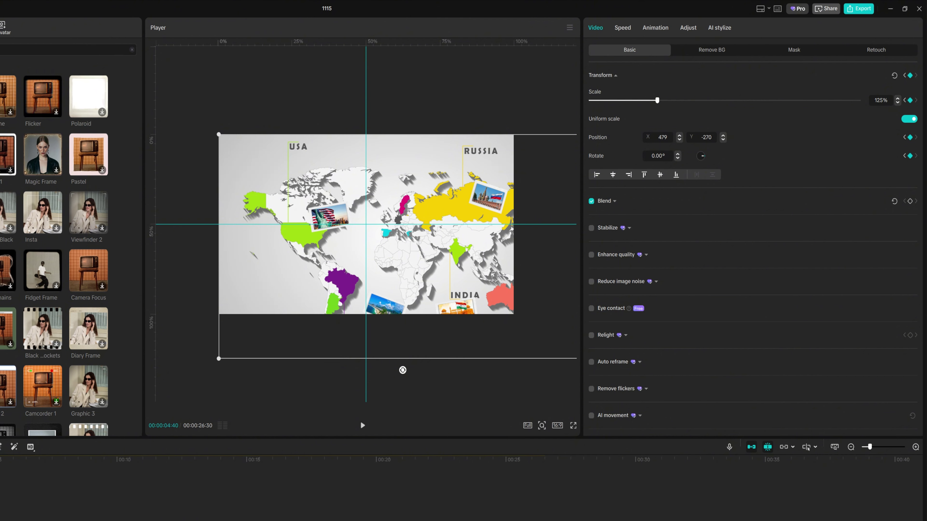
At 00:00:05:40, enlarge the compound clip to 800% and centre the view on the USA at X 8377, Y -1126.
{"action": "key", "text": "Right"}
{"action": "key", "text": "Right"}
{"action": "key", "text": "Right"}
{"action": "key", "text": "Right"}
{"action": "key", "text": "Right"}
{"action": "key", "text": "Right"}
{"action": "key", "text": "Right"}
{"action": "key", "text": "Right"}
{"action": "key", "text": "Right"}
{"action": "key", "text": "Right"}
{"action": "key", "text": "Right"}
{"action": "key", "text": "Right"}
{"action": "key", "text": "Right"}
{"action": "key", "text": "Right"}
{"action": "key", "text": "Right"}
{"action": "key", "text": "Right"}
{"action": "key", "text": "Right"}
{"action": "key", "text": "Right"}
{"action": "key", "text": "Right"}
{"action": "key", "text": "Right"}
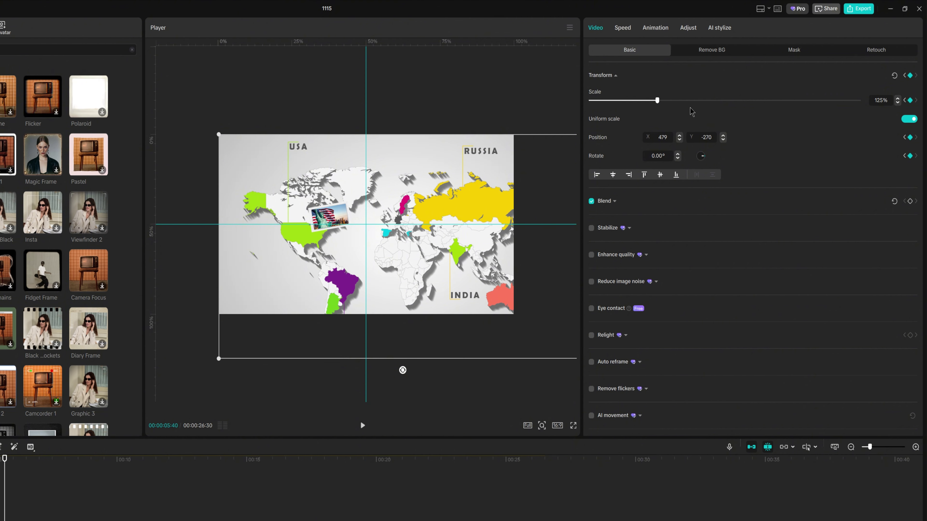
{"action": "scroll", "coordinate": [687, 103], "scroll_direction": "up", "scroll_amount": 10}
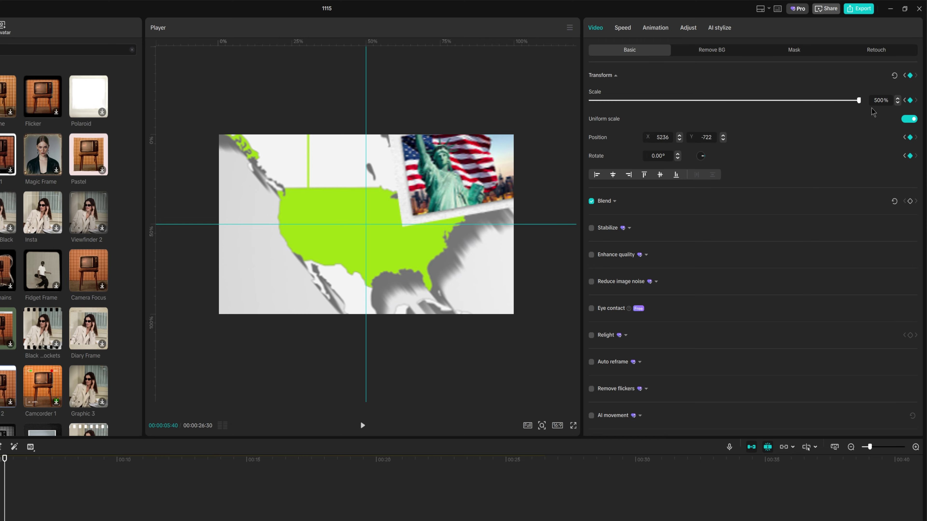
{"action": "scroll", "coordinate": [844, 104], "scroll_direction": "up", "scroll_amount": 5}
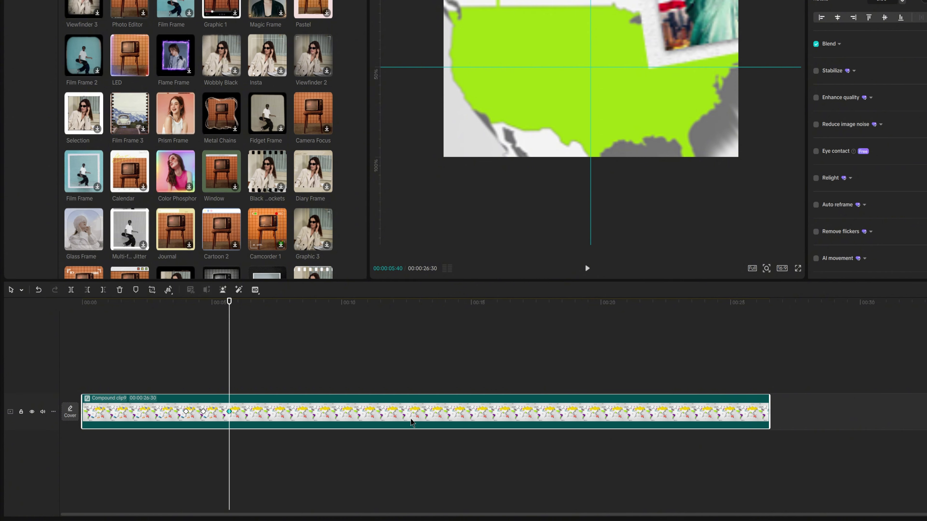
Inside the compound clip, move the Statue of Liberty picture to X -865 over the USA, shrink it slightly, and return to the main timeline.
{"action": "double_click", "coordinate": [438, 418]}
{"action": "left_click", "coordinate": [142, 453]}
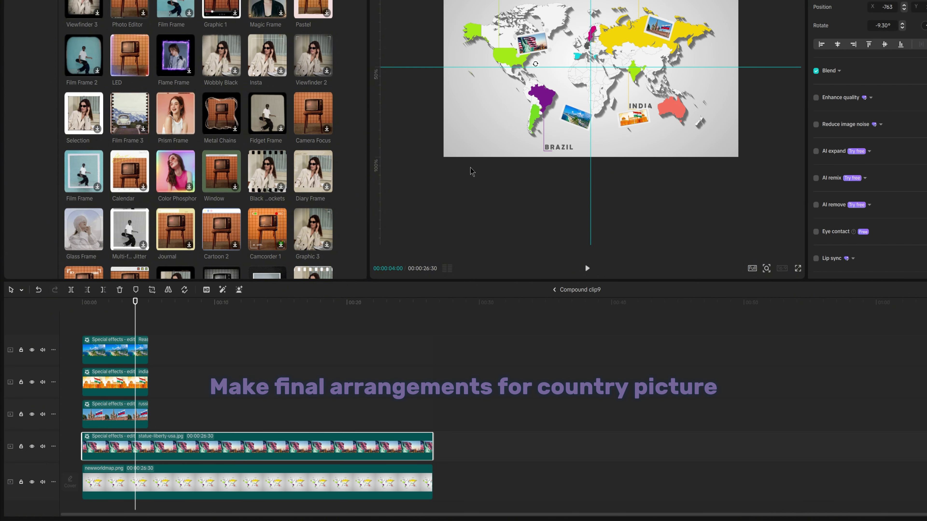
{"action": "scroll", "coordinate": [472, 172], "scroll_direction": "up", "scroll_amount": 5}
{"action": "left_click_drag", "start_coordinate": [660, 65], "coordinate": [628, 77]}
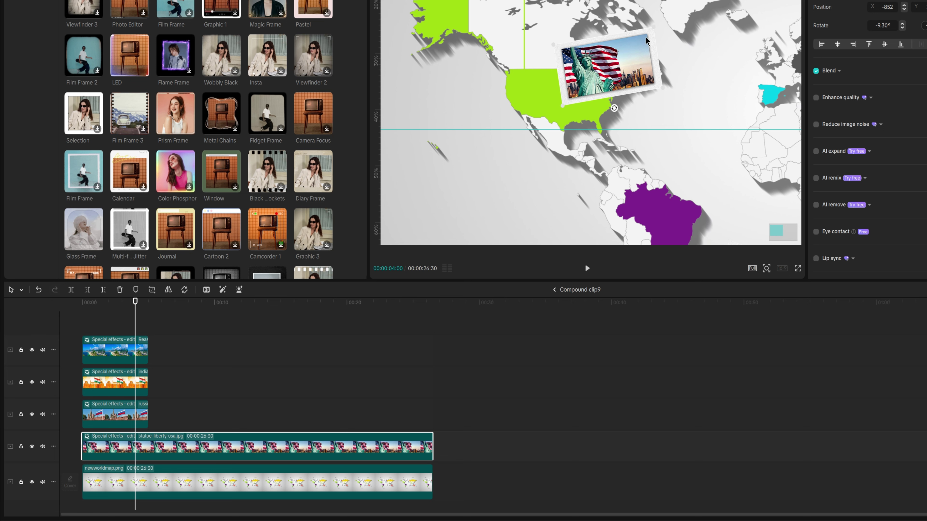
{"action": "left_click_drag", "start_coordinate": [654, 27], "coordinate": [642, 41]}
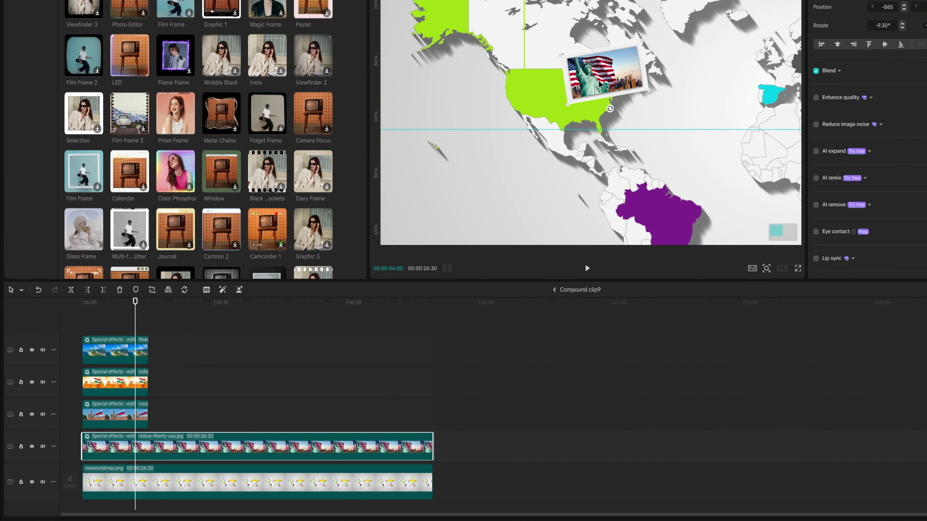
{"action": "left_click", "coordinate": [554, 290]}
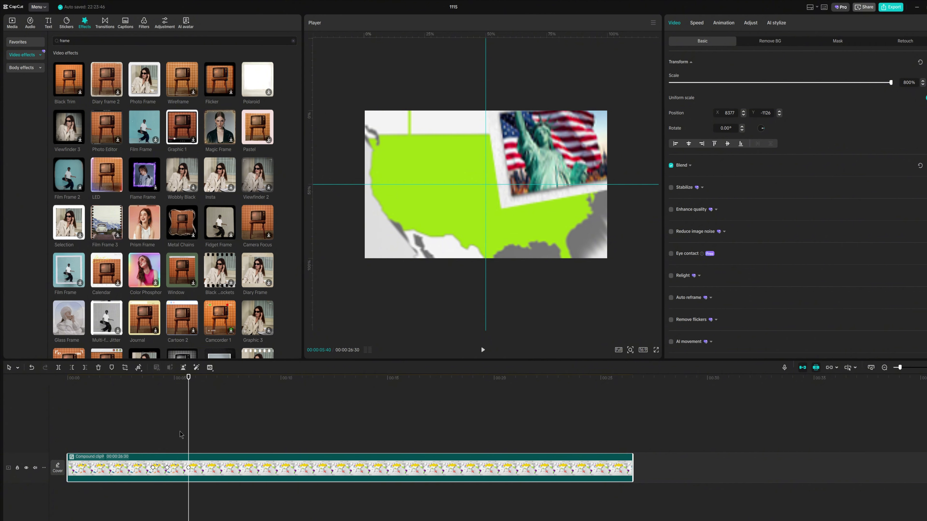
Apply the Quad In preset curve to the compound clip's keyframes at 00:00:05:40 and 00:00:04:40.
{"action": "mouse_move", "coordinate": [188, 380]}
{"action": "left_mouse_down"}
{"action": "mouse_move", "coordinate": [147, 381]}
{"action": "mouse_move", "coordinate": [193, 380]}
{"action": "left_mouse_up"}
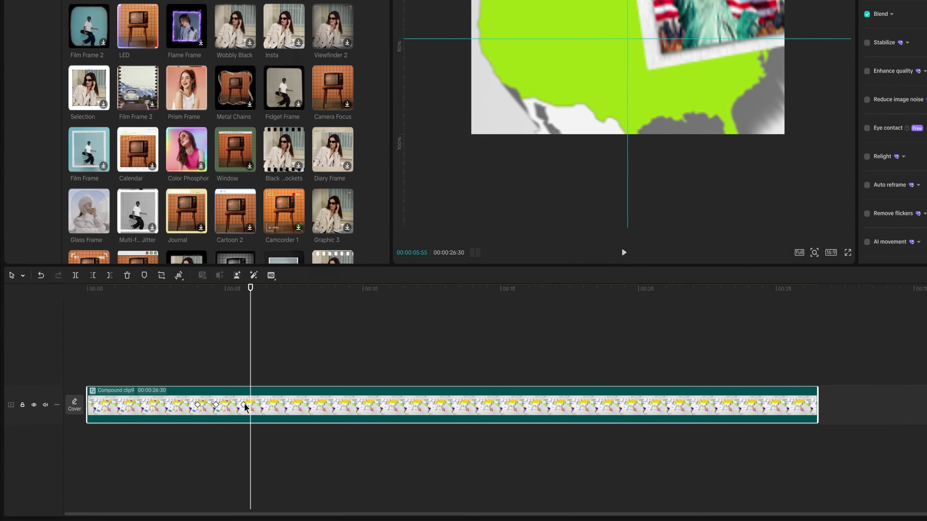
{"action": "right_click", "coordinate": [188, 468]}
{"action": "left_click", "coordinate": [295, 460]}
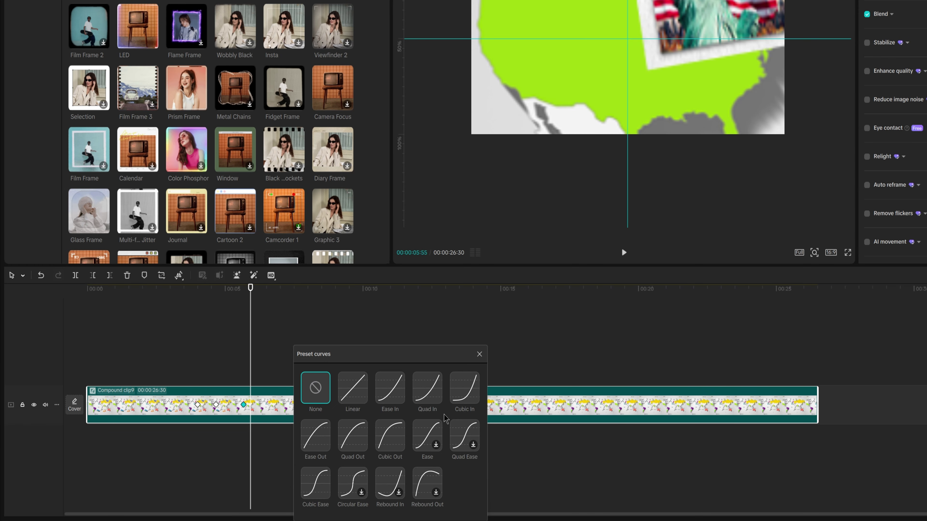
{"action": "left_click", "coordinate": [431, 399]}
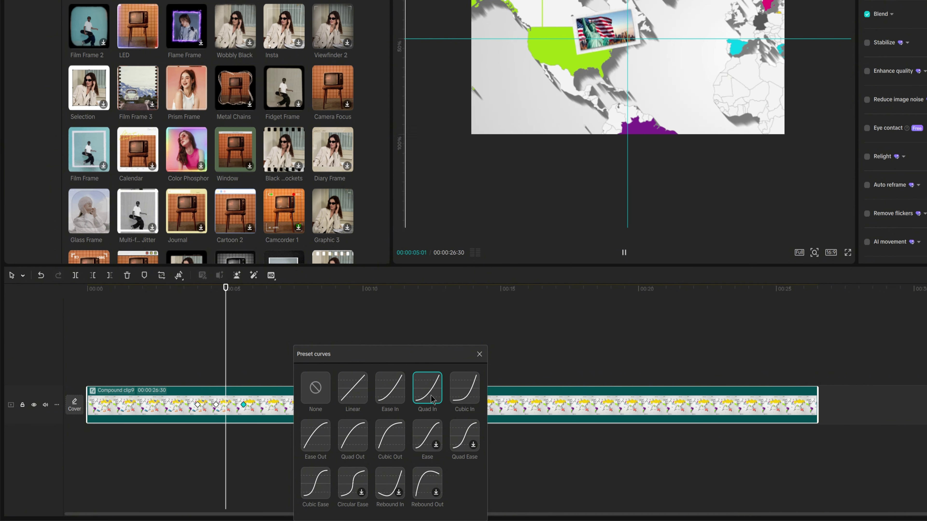
{"action": "left_click", "coordinate": [216, 405]}
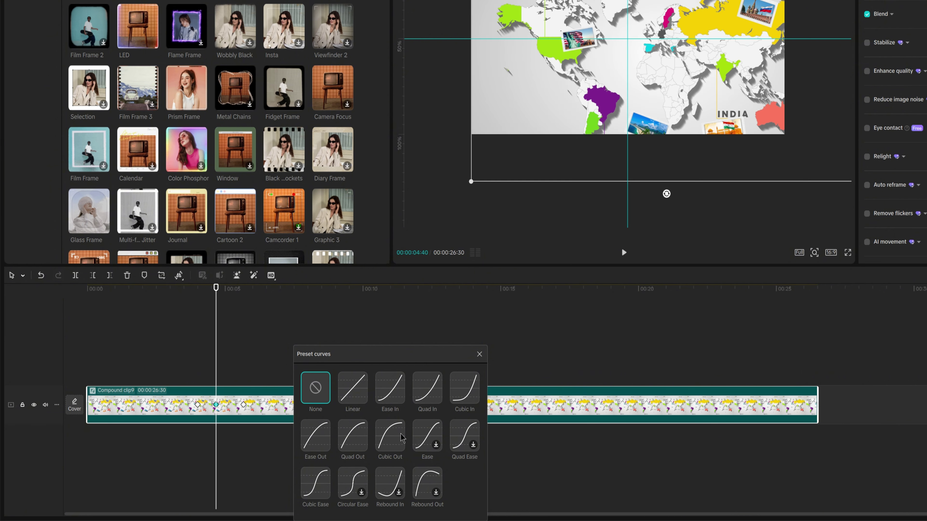
{"action": "left_click", "coordinate": [431, 399]}
{"action": "left_click", "coordinate": [479, 354]}
Apply the Linear curve to the keyframe at 00:00:04:00, and place the playhead on the 00:00:05:40 keyframe.
{"action": "left_click", "coordinate": [197, 404]}
{"action": "right_click", "coordinate": [197, 405]}
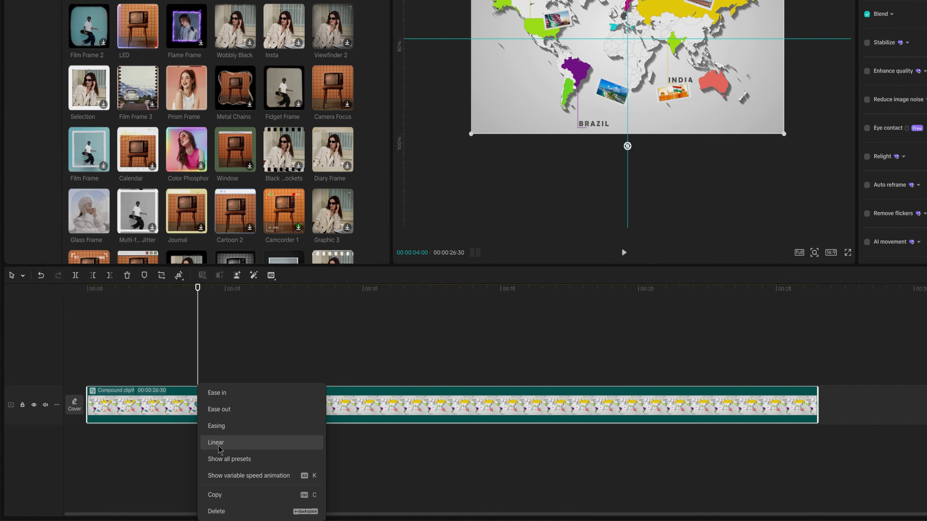
{"action": "left_click", "coordinate": [219, 443]}
{"action": "left_click", "coordinate": [170, 397]}
{"action": "scroll", "coordinate": [170, 397], "scroll_direction": "down", "scroll_amount": 2}
{"action": "left_click", "coordinate": [205, 405]}
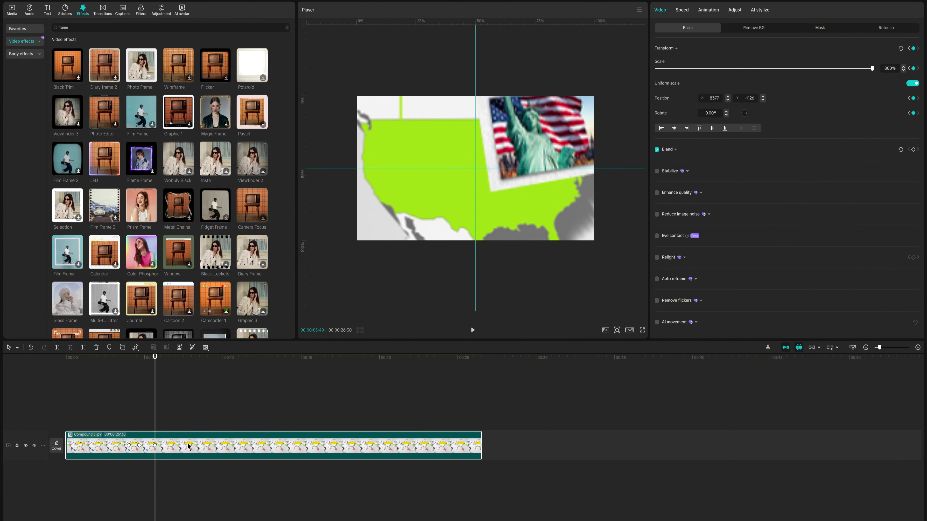
Copy the Statue of Liberty picture from inside the compound clip and paste it on a track above it at 00:00:05:10.
{"action": "left_click_drag", "start_coordinate": [155, 357], "coordinate": [140, 359]}
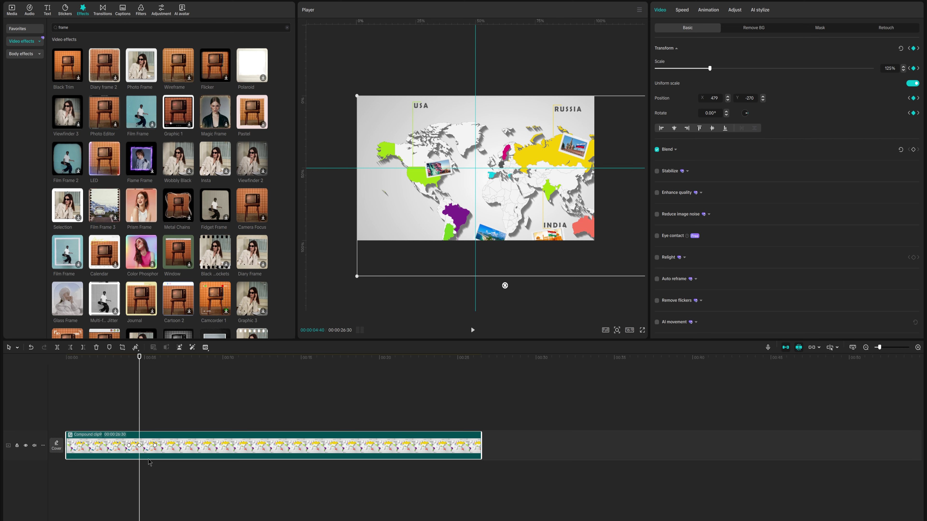
{"action": "scroll", "coordinate": [150, 460], "scroll_direction": "up", "scroll_amount": 5}
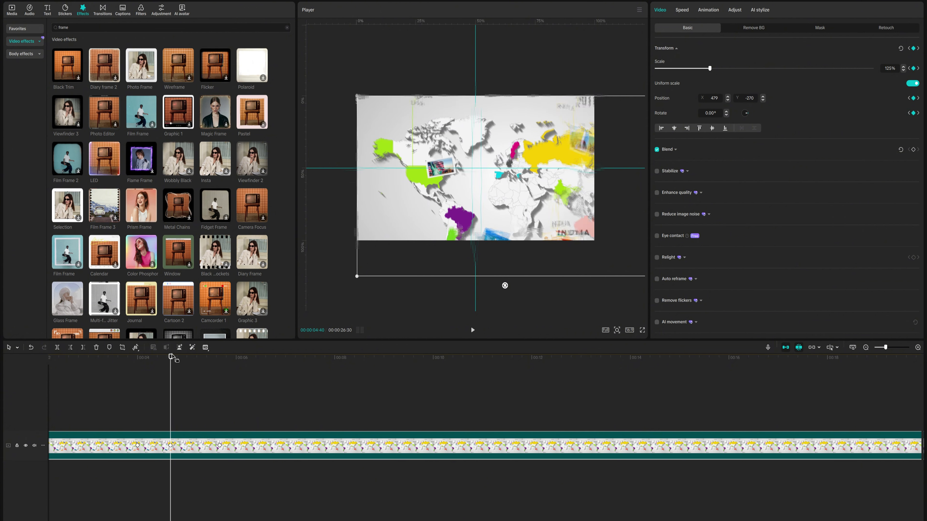
{"action": "left_click_drag", "start_coordinate": [170, 357], "coordinate": [194, 357]}
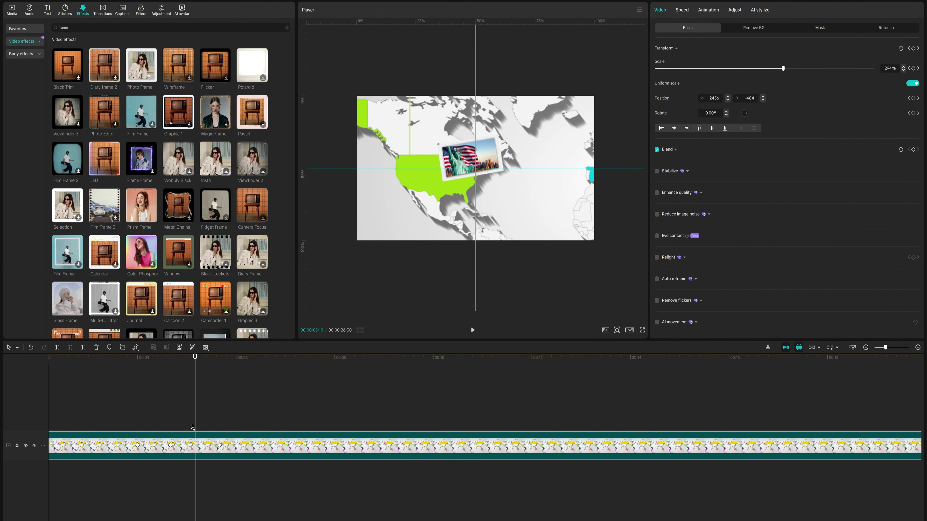
{"action": "double_click", "coordinate": [265, 446]}
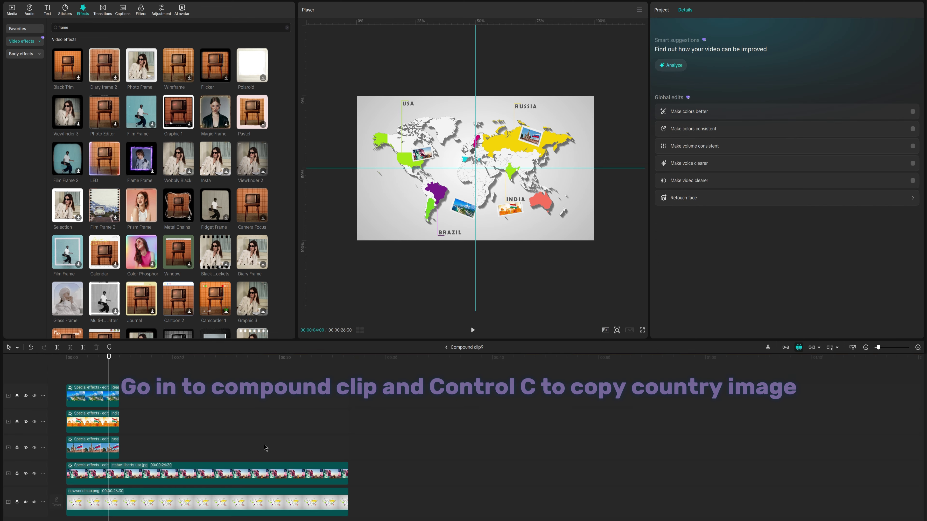
{"action": "left_click", "coordinate": [124, 474]}
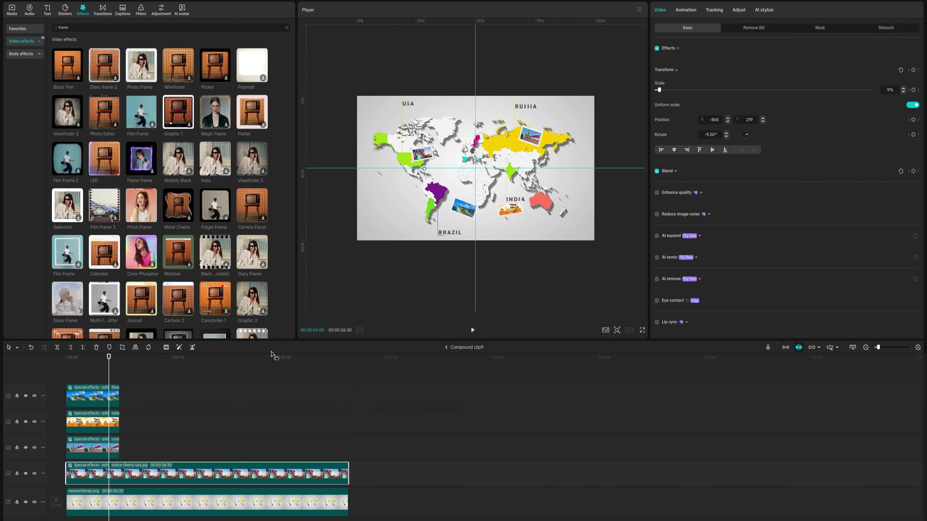
{"action": "left_click", "coordinate": [445, 348]}
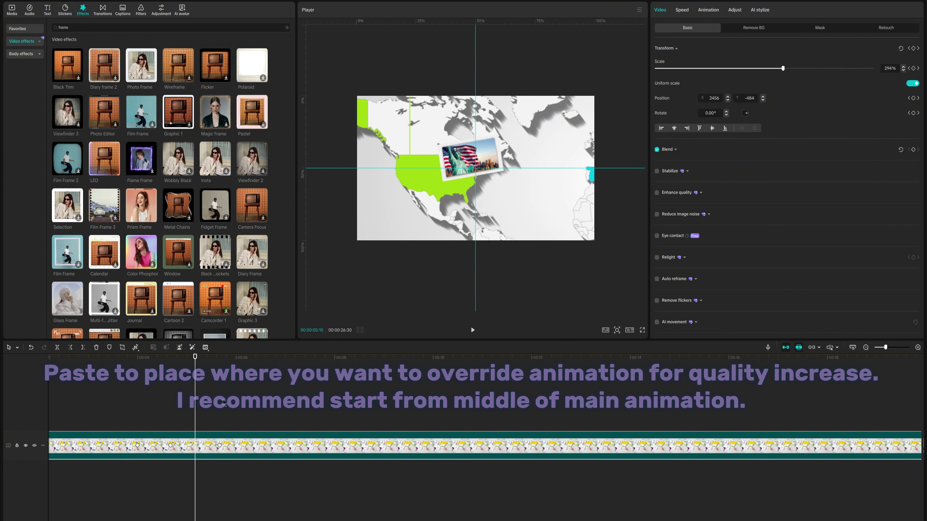
{"action": "key", "text": "ctrl+v"}
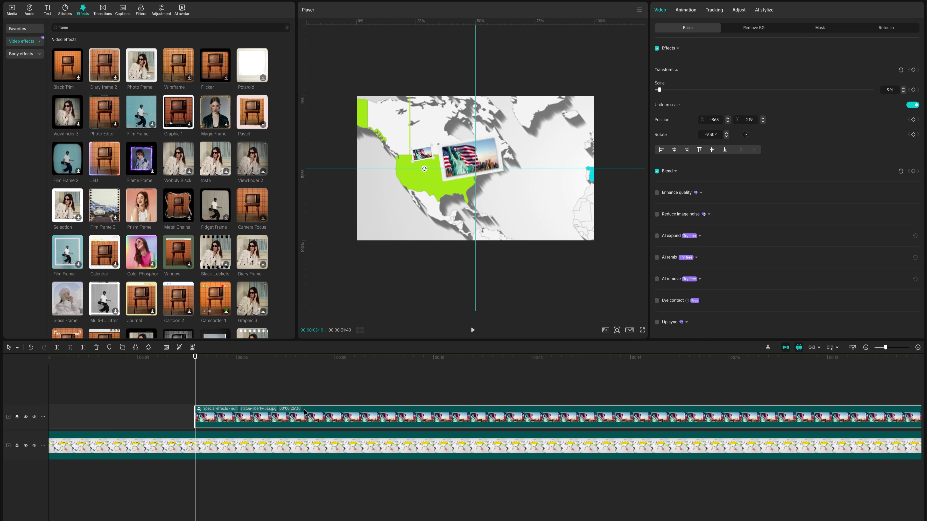
Trim the pasted Statue of Liberty picture to about 3.5 seconds and add transform keyframes at its start, 00:00:05:10.
{"action": "scroll", "coordinate": [306, 408], "scroll_direction": "down", "scroll_amount": 1}
{"action": "scroll", "coordinate": [422, 410], "scroll_direction": "down", "scroll_amount": 2}
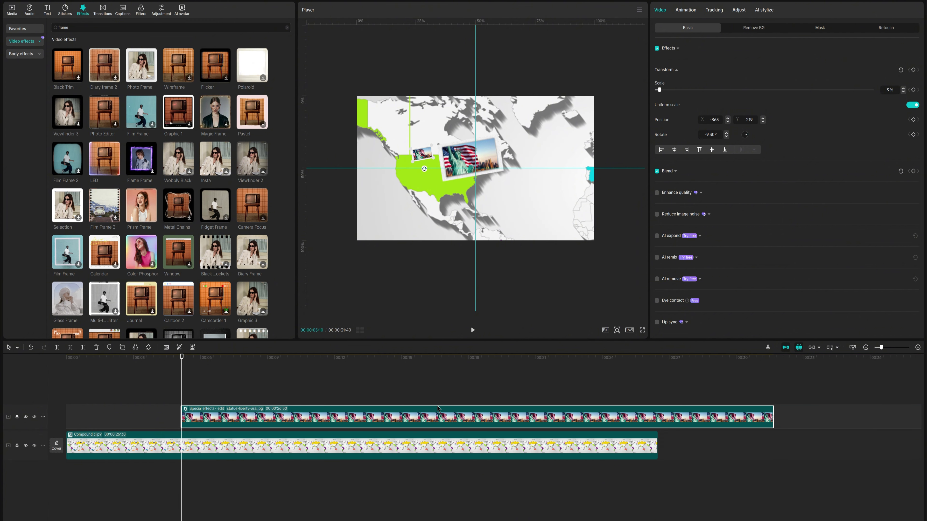
{"action": "left_click_drag", "start_coordinate": [773, 416], "coordinate": [260, 417]}
{"action": "left_click", "coordinate": [119, 367]}
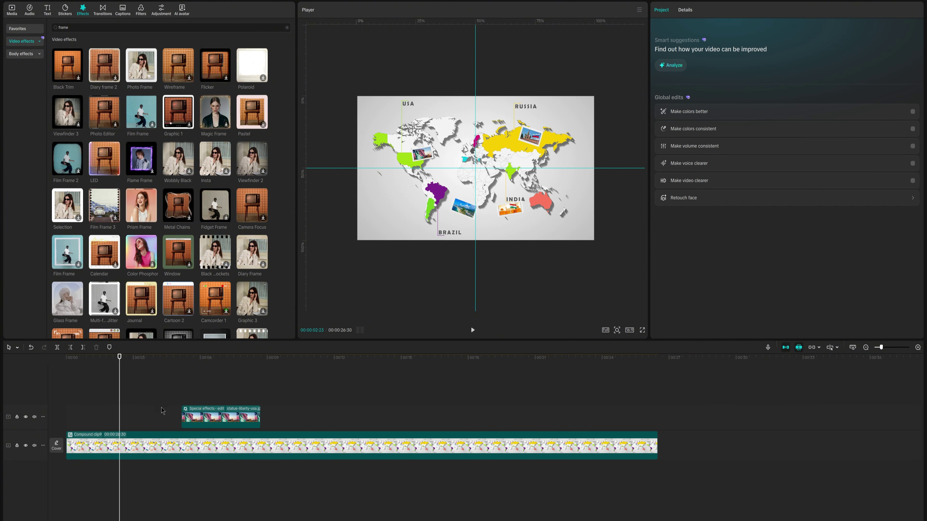
{"action": "left_click", "coordinate": [181, 357]}
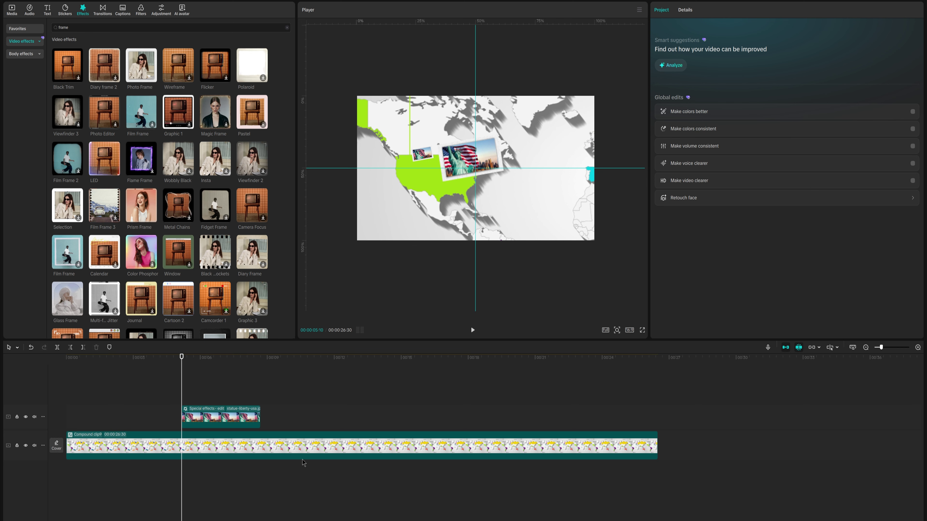
{"action": "left_click", "coordinate": [193, 457]}
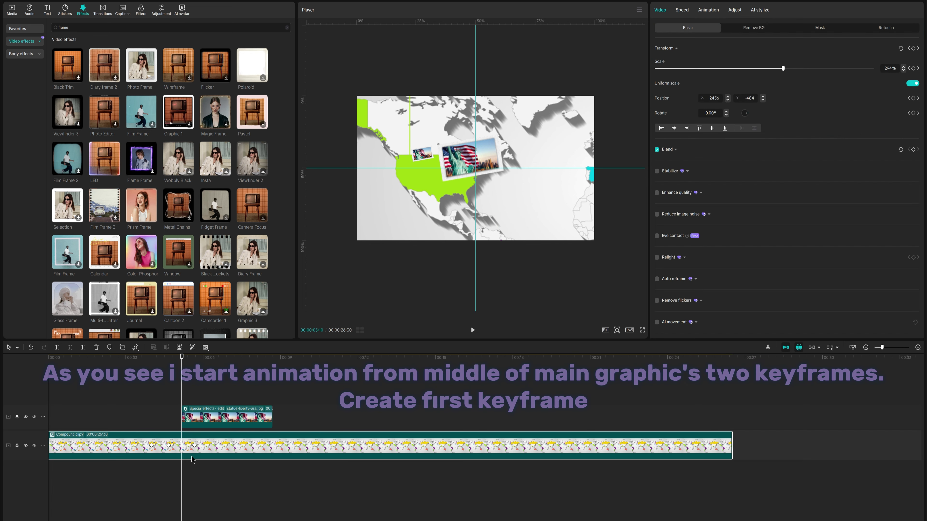
{"action": "left_click", "coordinate": [199, 419]}
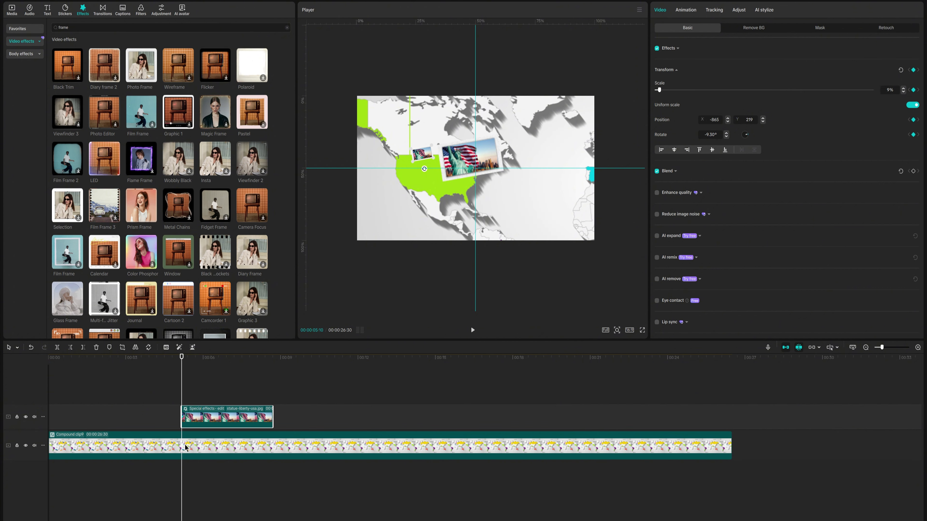
At 00:00:05:40, keyframe the pasted Statue of Liberty picture at 80% scale, X 1631, Y 750, to cover the blurry one.
{"action": "left_click", "coordinate": [208, 451]}
{"action": "left_click", "coordinate": [195, 445]}
{"action": "left_click", "coordinate": [203, 420]}
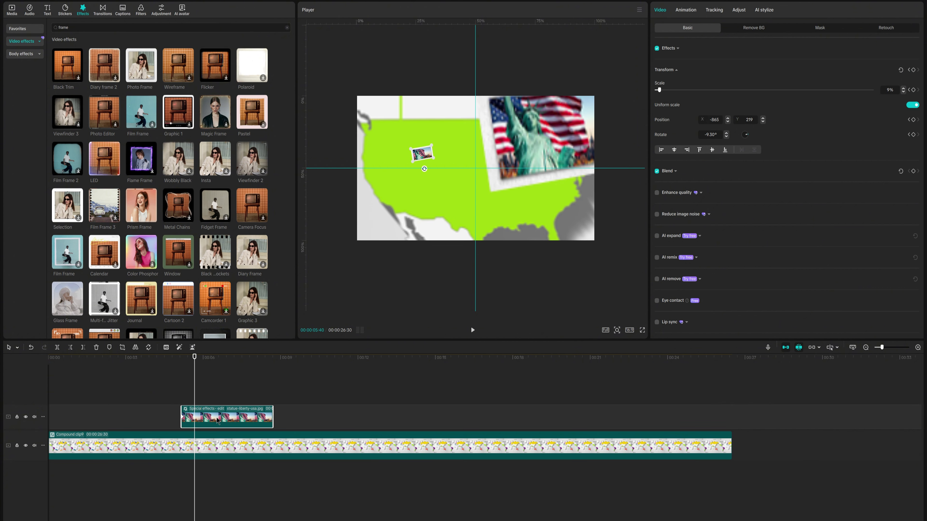
{"action": "left_click", "coordinate": [913, 70]}
{"action": "left_click_drag", "start_coordinate": [422, 153], "coordinate": [567, 118]}
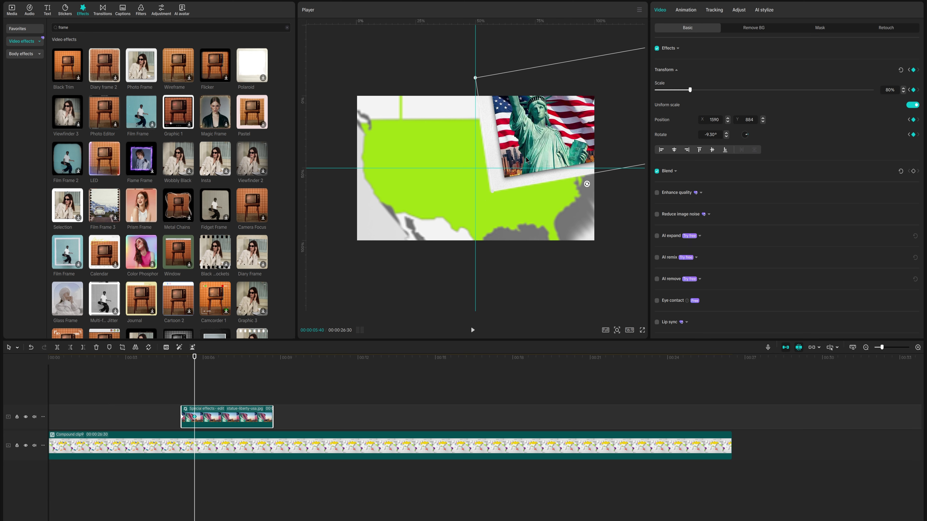
{"action": "left_click_drag", "start_coordinate": [526, 158], "coordinate": [524, 158]}
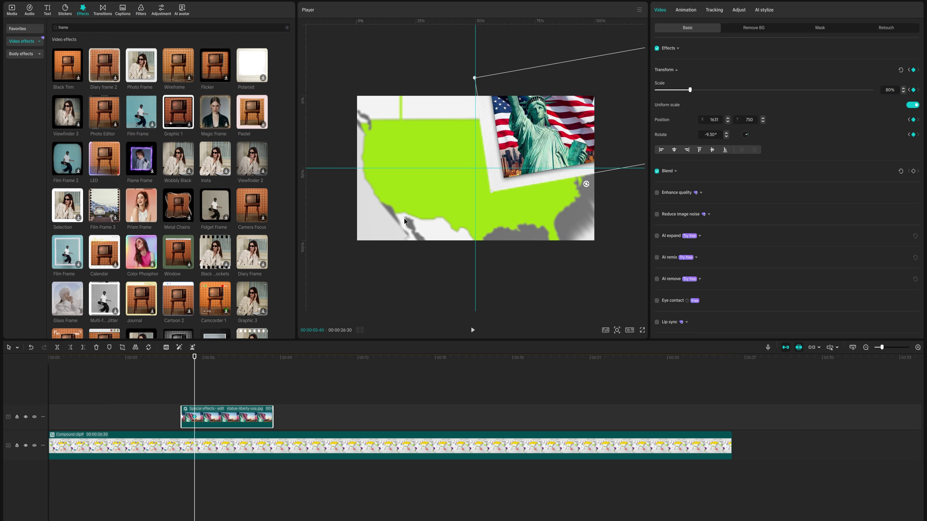
{"action": "scroll", "coordinate": [404, 221], "scroll_direction": "down", "scroll_amount": 2}
{"action": "left_click", "coordinate": [433, 189]}
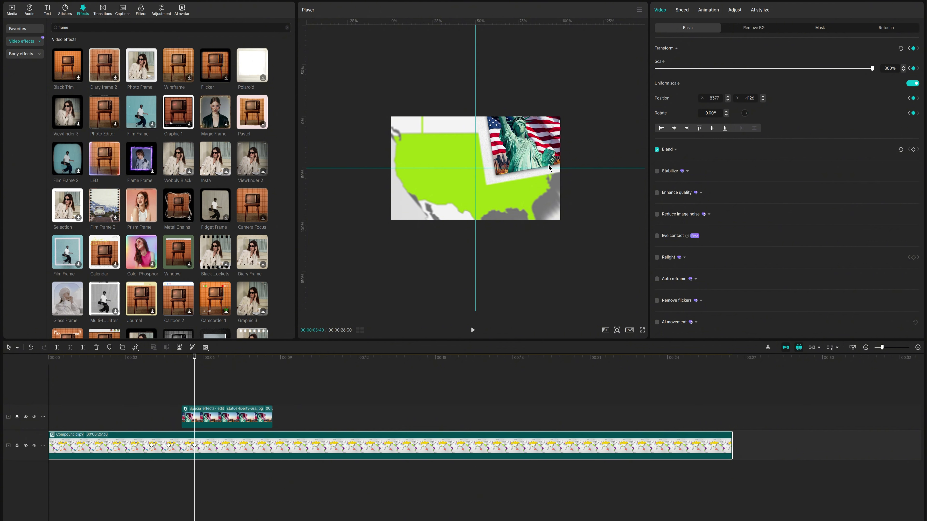
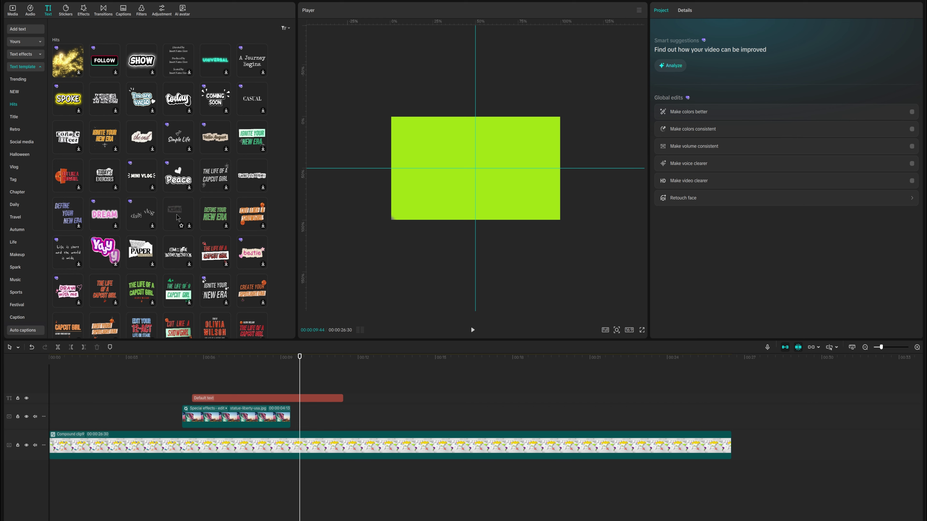
Add the "YOU AND ME GOT A WHOLE LOT OF HISTORY" text template at 00:00:09:44 and preview the video full screen.
{"action": "left_click_drag", "start_coordinate": [178, 219], "coordinate": [30, 340]}
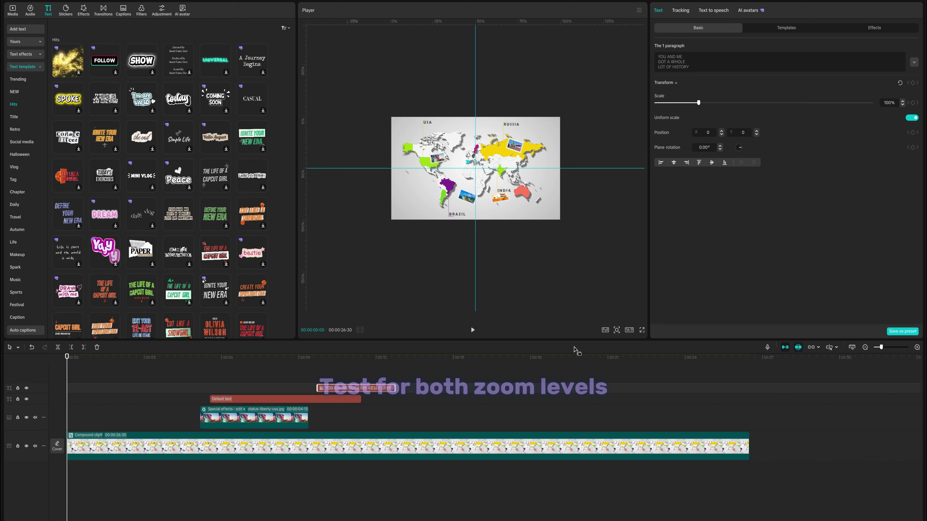
{"action": "left_click", "coordinate": [642, 330]}
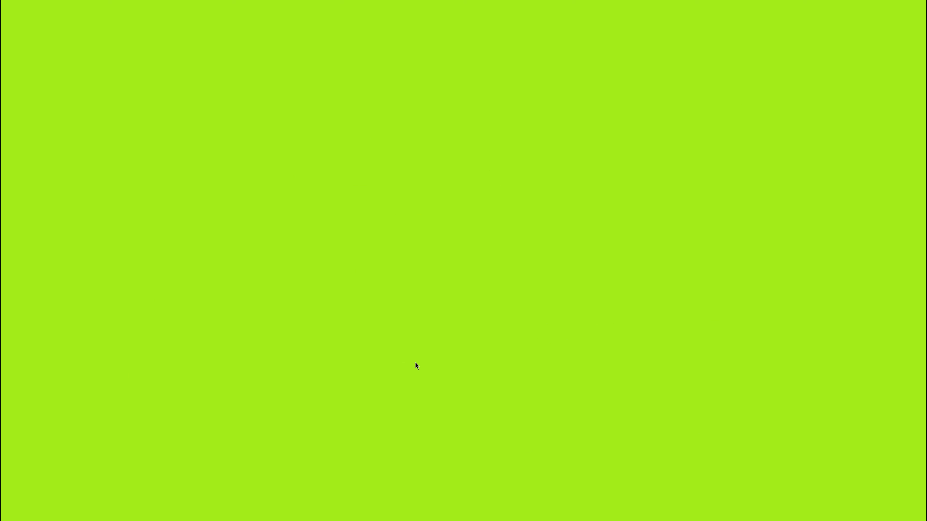
{"action": "key", "text": "Escape"}
Shift the last keyframe of the Default text clip about one second forward and play back the second zoom to 00:00:12:44.
{"action": "left_click", "coordinate": [316, 445]}
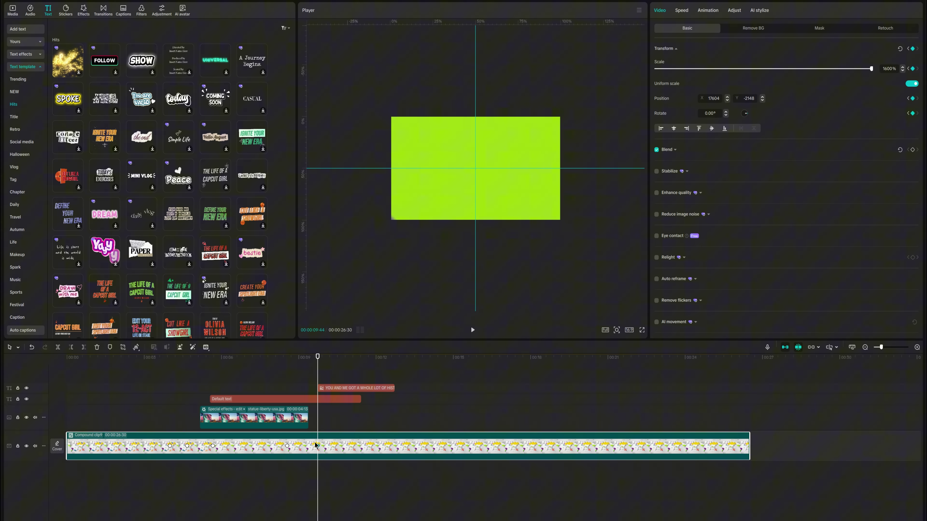
{"action": "left_click", "coordinate": [318, 400]}
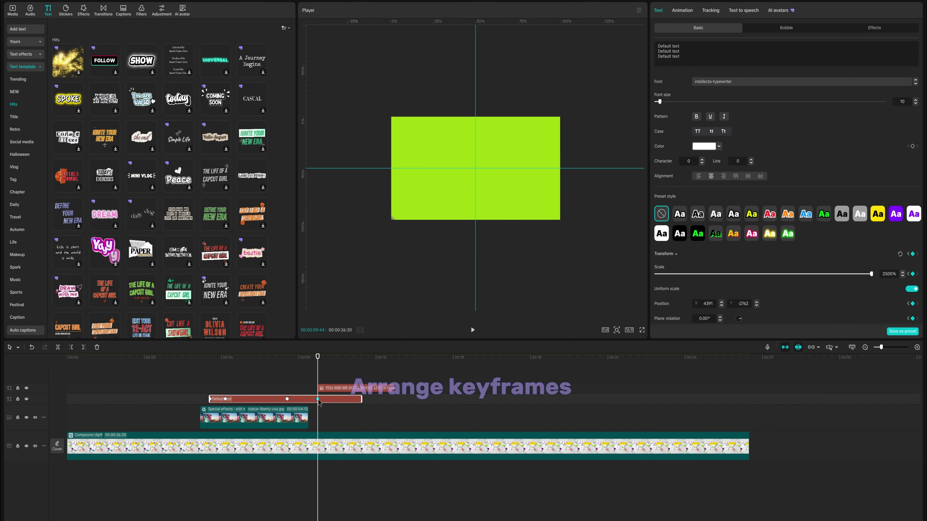
{"action": "left_click_drag", "start_coordinate": [318, 400], "coordinate": [341, 399]}
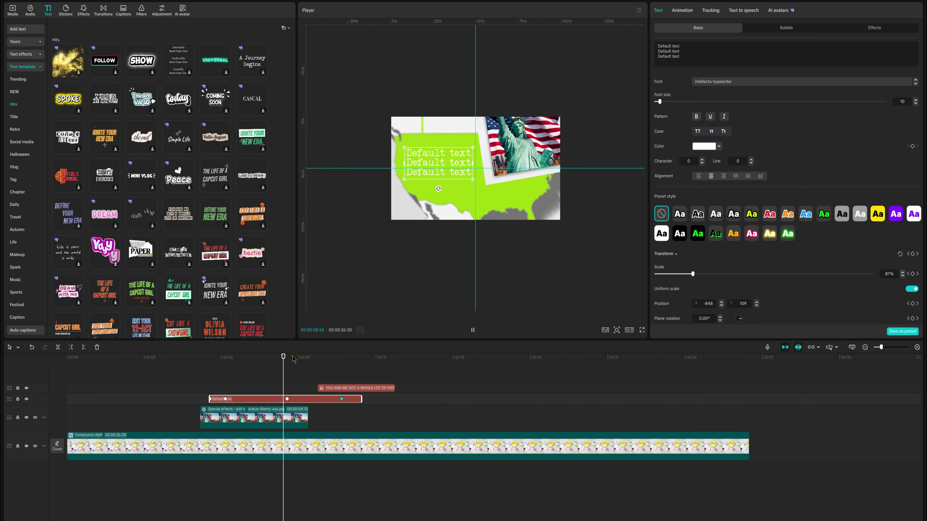
{"action": "key", "text": "space"}
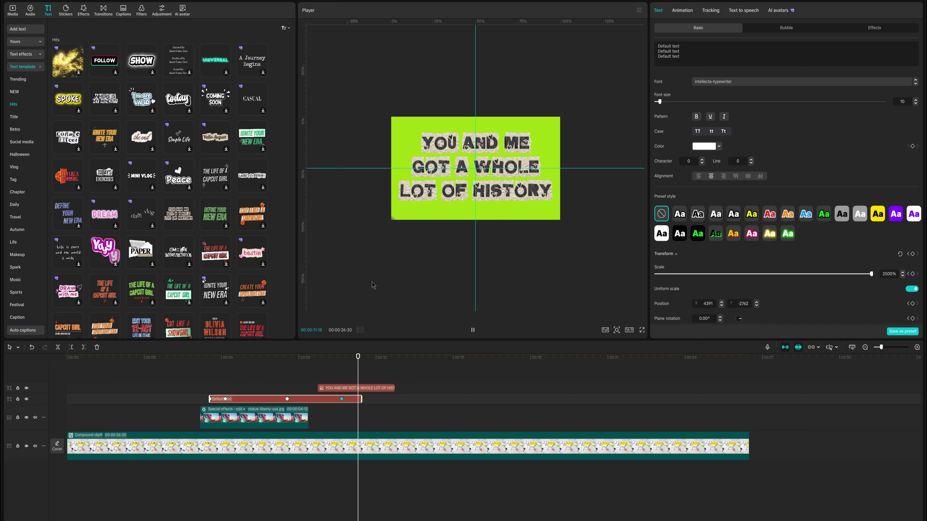
{"action": "left_click", "coordinate": [395, 359]}
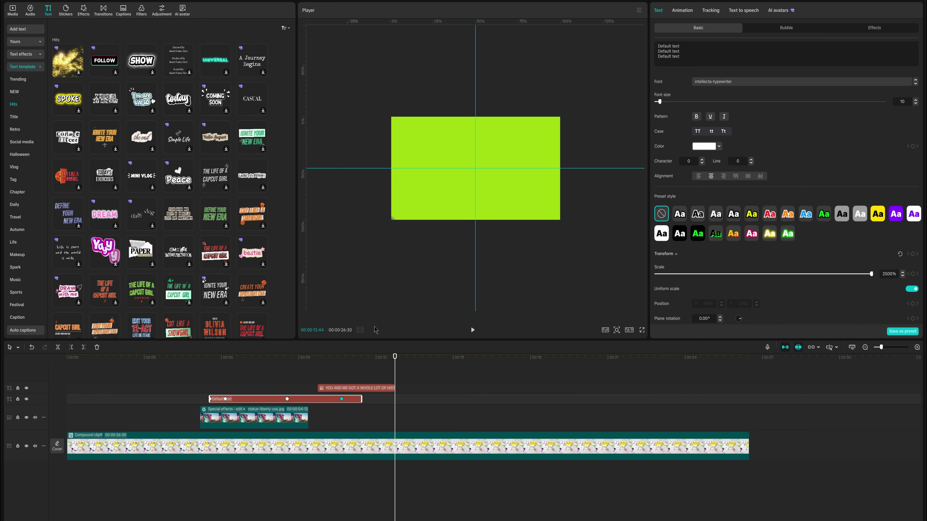
Combine the text template, the Default text and the Statue of Liberty picture into one compound clip.
{"action": "left_click", "coordinate": [382, 389]}
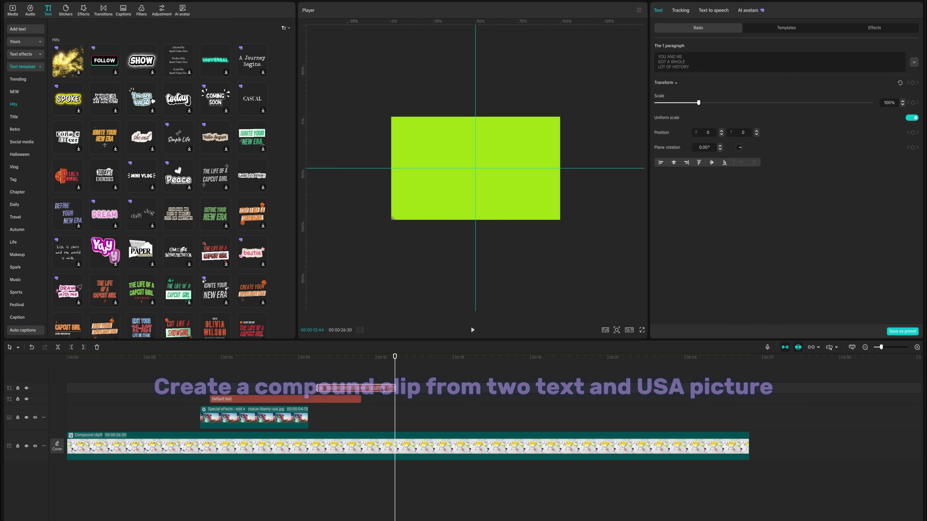
{"action": "left_click", "coordinate": [314, 399], "text": "ctrl"}
{"action": "left_click", "coordinate": [298, 420], "text": "ctrl"}
{"action": "right_click", "coordinate": [297, 419]}
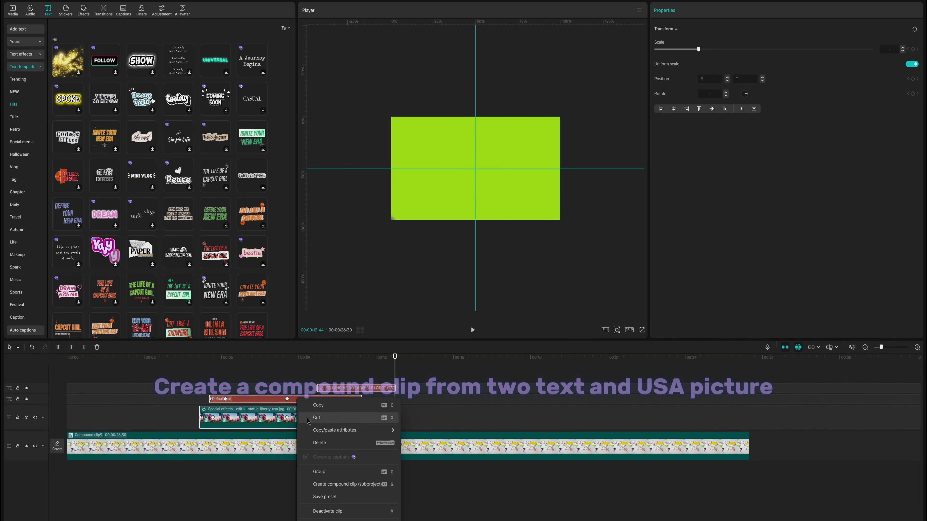
{"action": "left_click", "coordinate": [330, 484]}
Place a copy of the new compound clip directly after it at 00:00:12:44, playing in reverse at 2.00x speed.
{"action": "left_click_drag", "start_coordinate": [254, 420], "coordinate": [449, 419]}
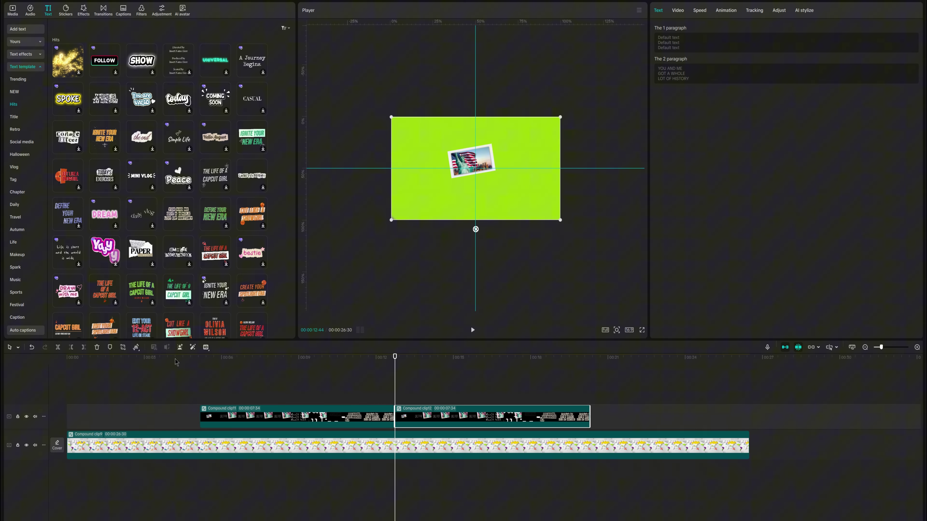
{"action": "left_click", "coordinate": [136, 347]}
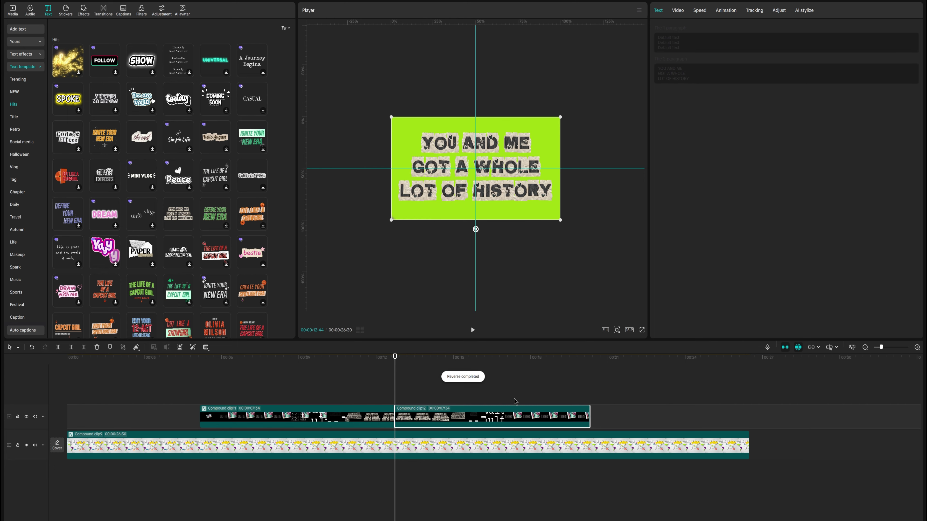
{"action": "left_click", "coordinate": [723, 11]}
{"action": "left_click", "coordinate": [700, 11]}
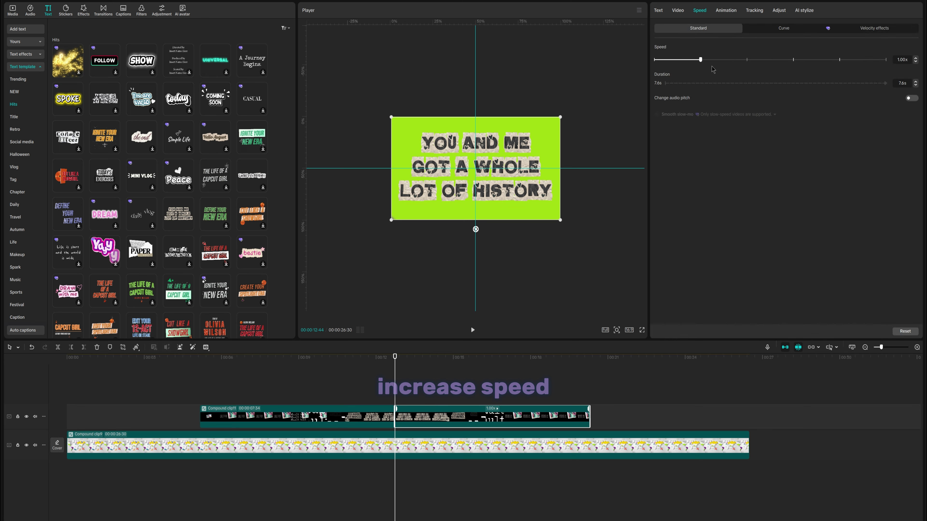
{"action": "left_click", "coordinate": [747, 60]}
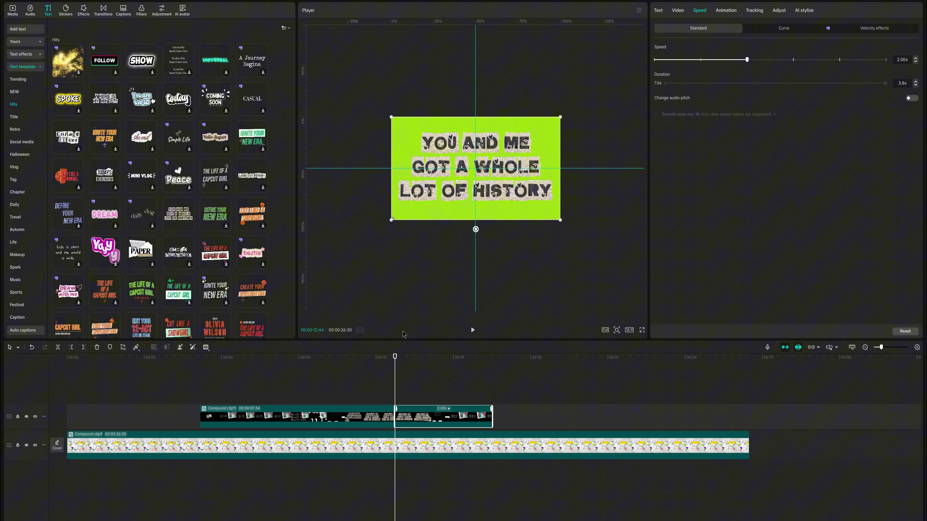
Play back the zoom-in and the reversed zoom-out from 00:00:05:10, and trim the reversed clip's end at 00:00:16:09.
{"action": "left_click_drag", "start_coordinate": [259, 357], "coordinate": [198, 357]}
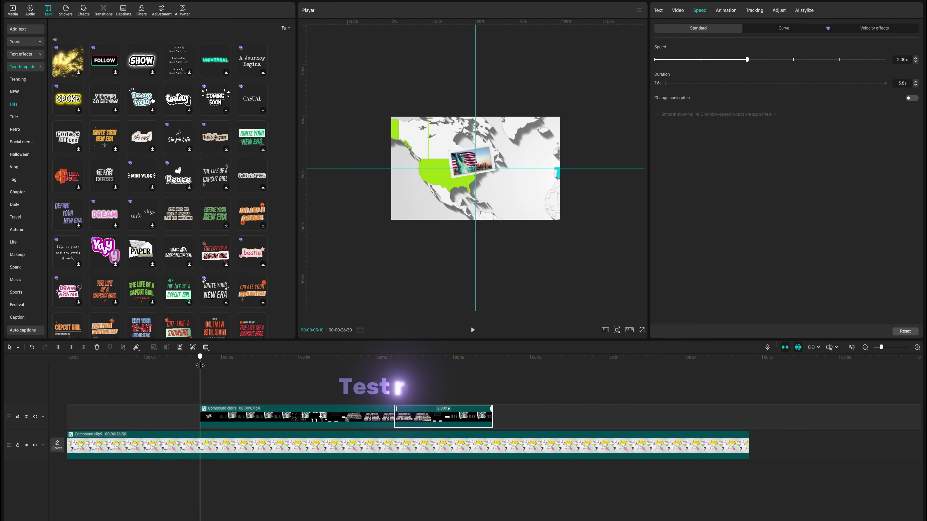
{"action": "key", "text": "space"}
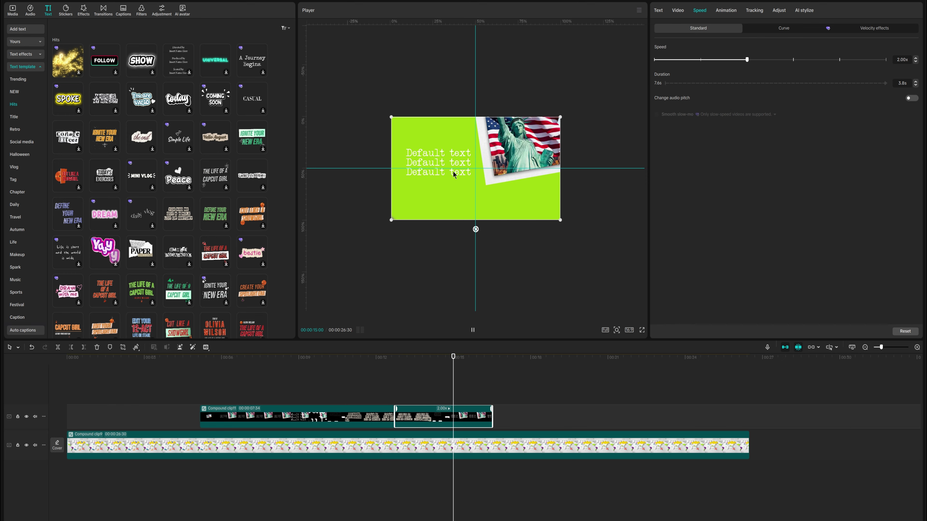
{"action": "key", "text": "space"}
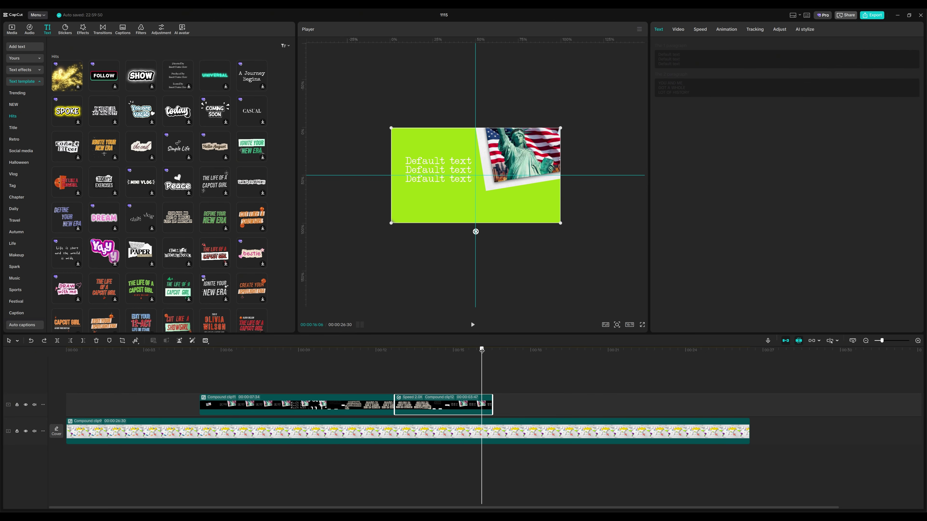
{"action": "left_click_drag", "start_coordinate": [481, 350], "coordinate": [483, 350]}
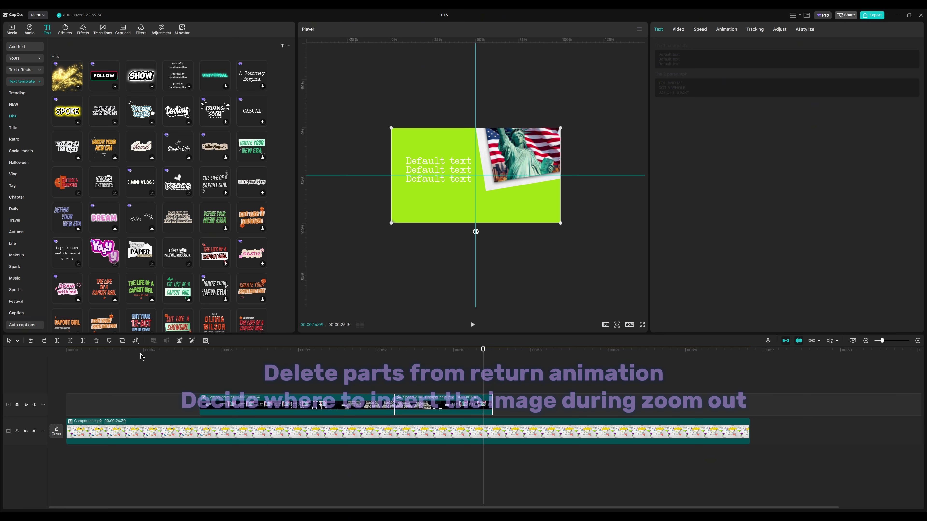
{"action": "left_click", "coordinate": [84, 341]}
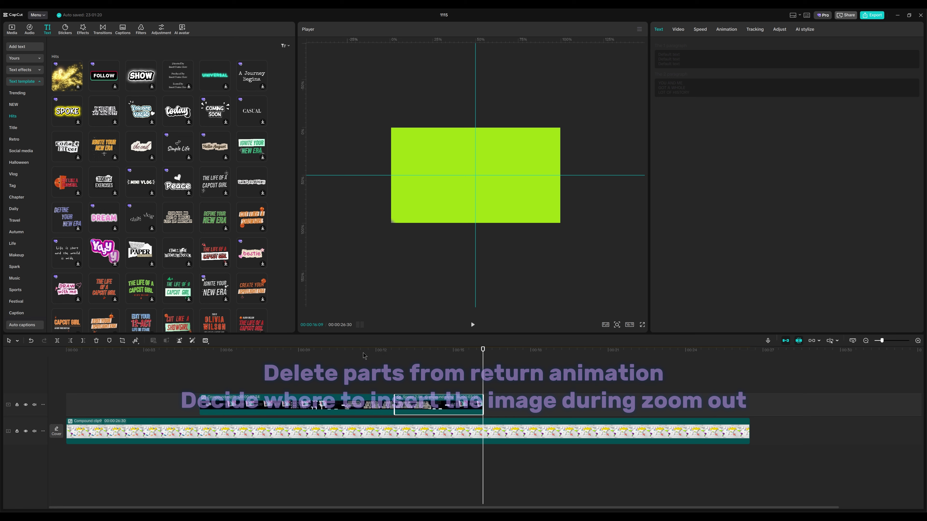
Inside the world map compound clip, place a copy of the Statue of Liberty clip on its track, starting at about 16 seconds.
{"action": "double_click", "coordinate": [397, 436]}
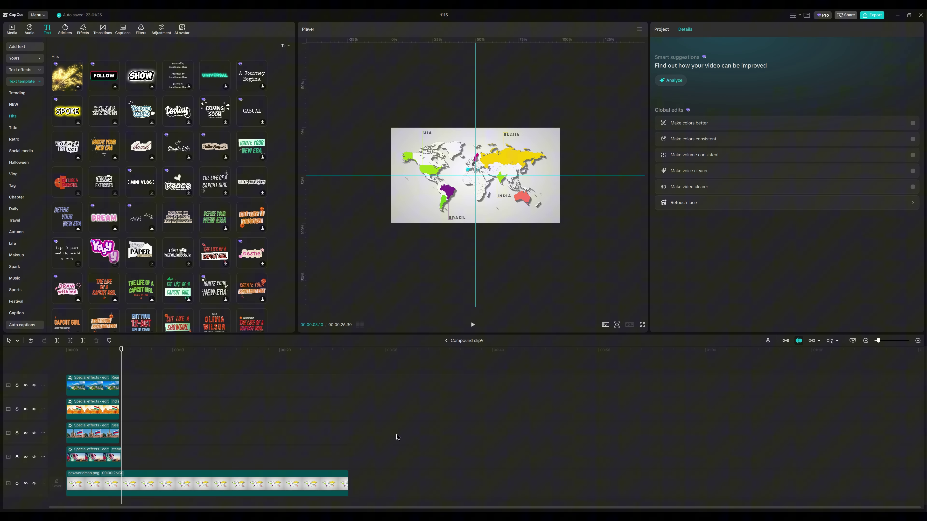
{"action": "left_click", "coordinate": [104, 459]}
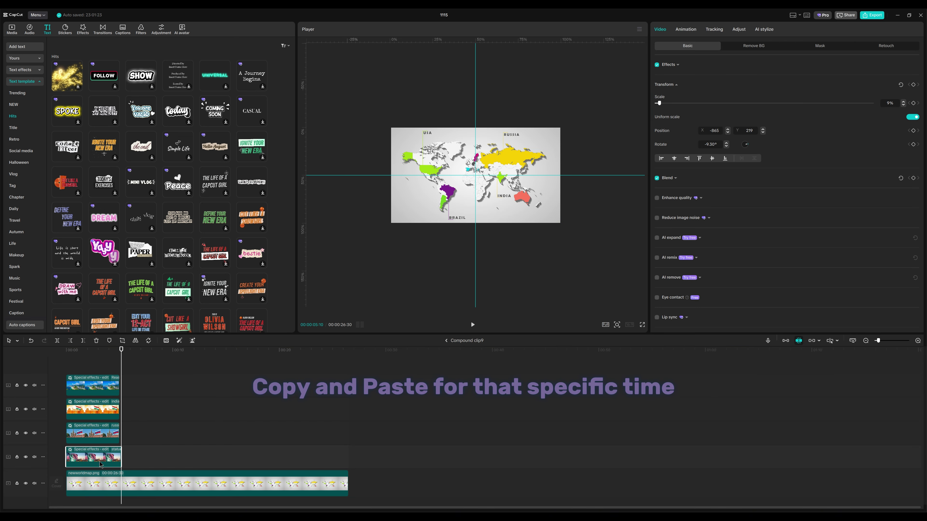
{"action": "left_click_drag", "start_coordinate": [118, 462], "coordinate": [251, 461]}
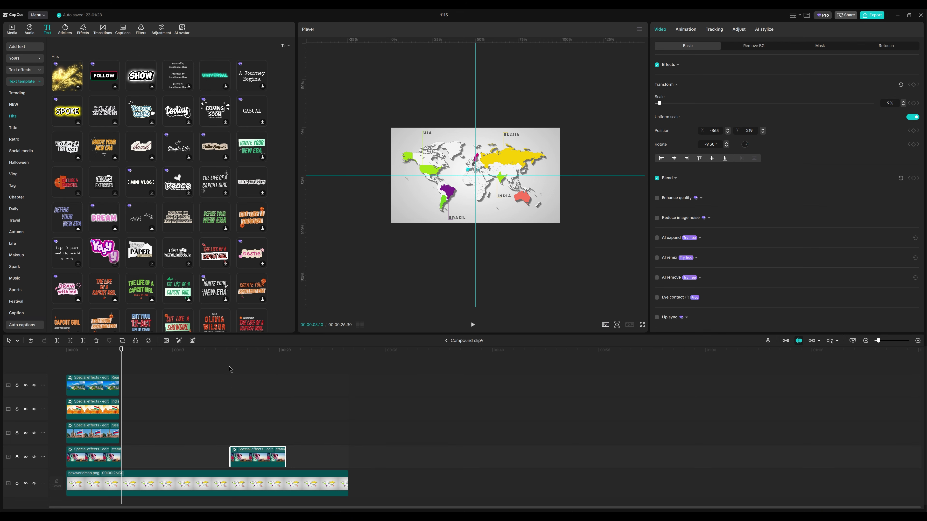
{"action": "left_click_drag", "start_coordinate": [231, 352], "coordinate": [239, 350]}
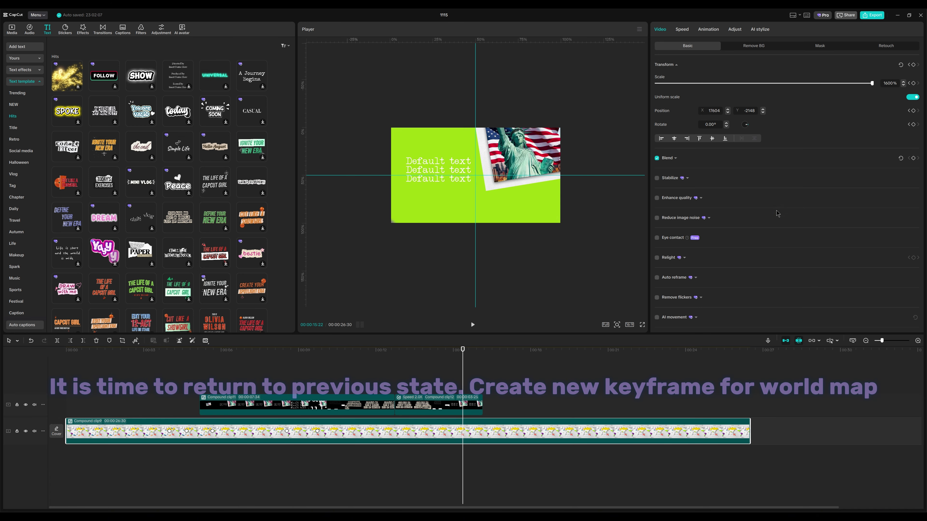
Add a world map keyframe at 00:00:15:22, copy the 125% keyframe to 00:00:16:09, and play back the zoom-out.
{"action": "left_click", "coordinate": [913, 65]}
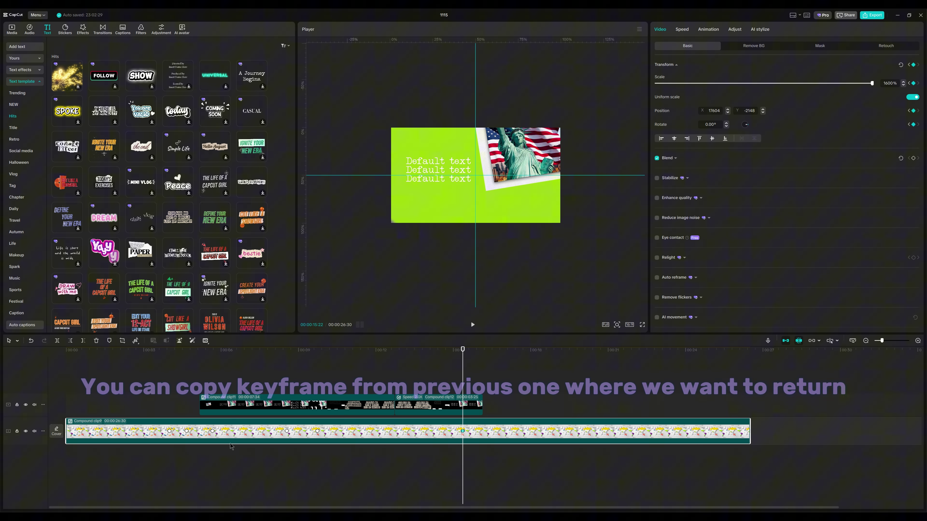
{"action": "left_click", "coordinate": [186, 431]}
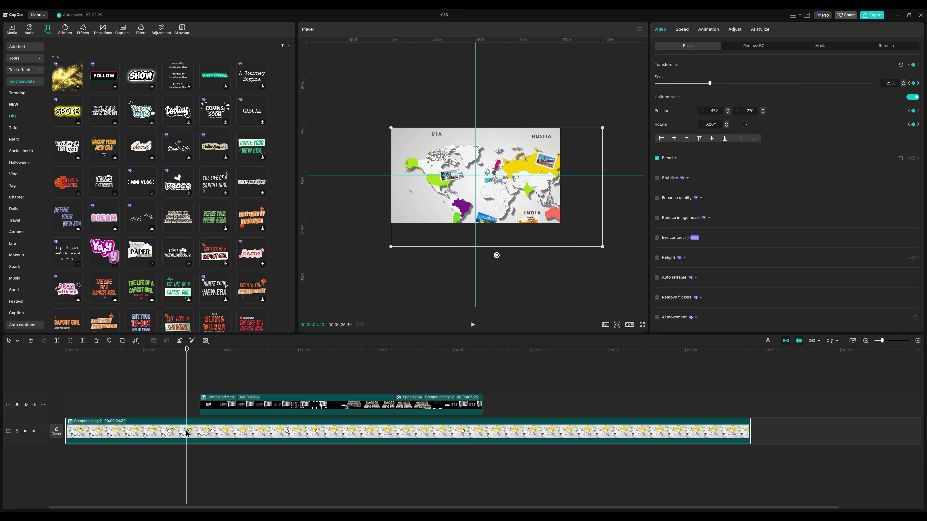
{"action": "left_click", "coordinate": [482, 360]}
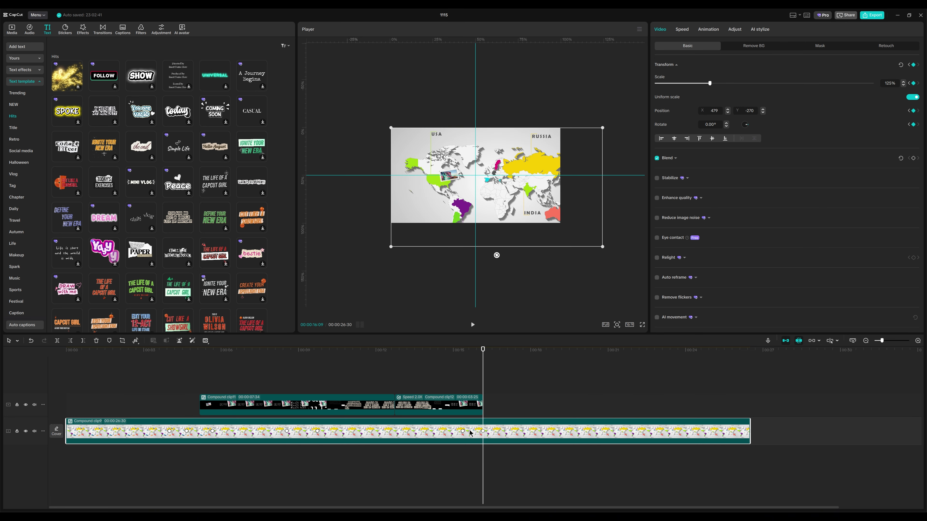
{"action": "key", "text": "space"}
{"action": "left_click", "coordinate": [445, 354]}
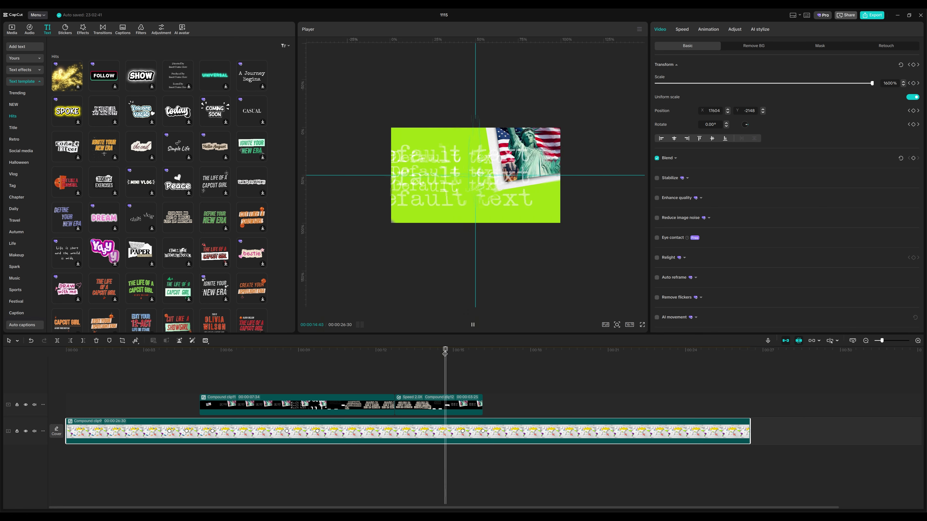
{"action": "left_click", "coordinate": [456, 405]}
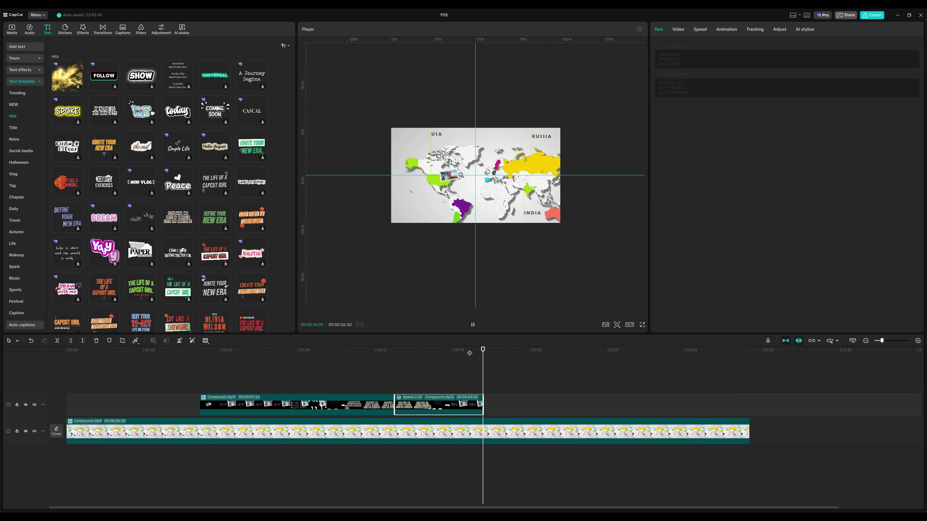
{"action": "key", "text": "space"}
Shift the world map's two zoom-out keyframes about half a second forward, the last one to 00:00:16:38, and play the zoom-out back.
{"action": "left_click", "coordinate": [489, 433]}
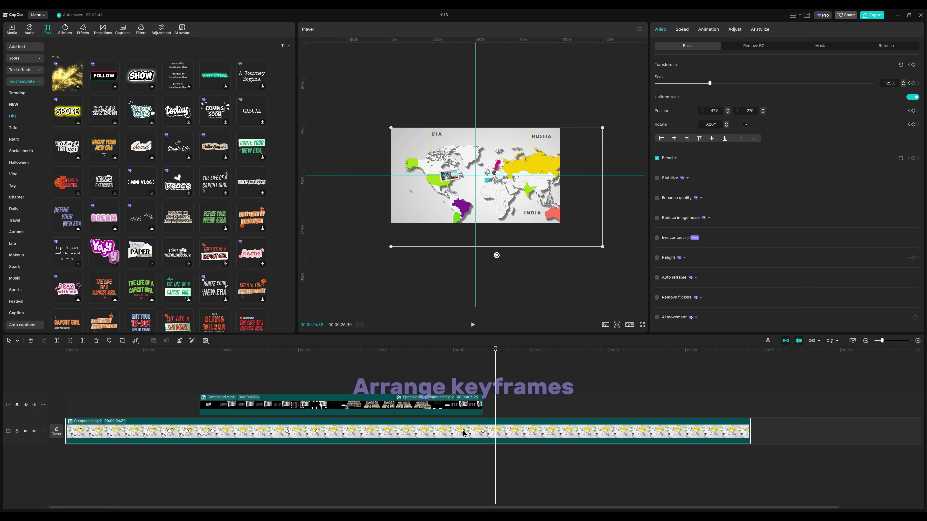
{"action": "left_click", "coordinate": [462, 431]}
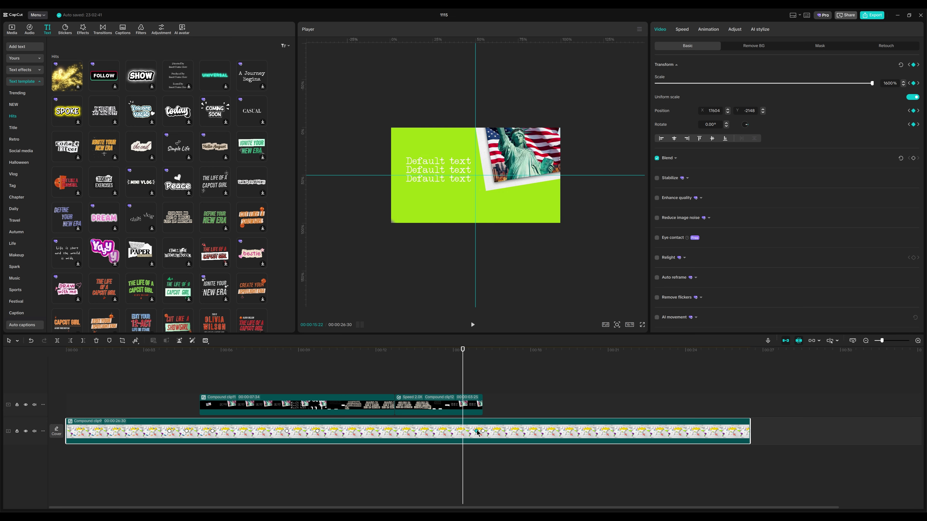
{"action": "left_click", "coordinate": [495, 431]}
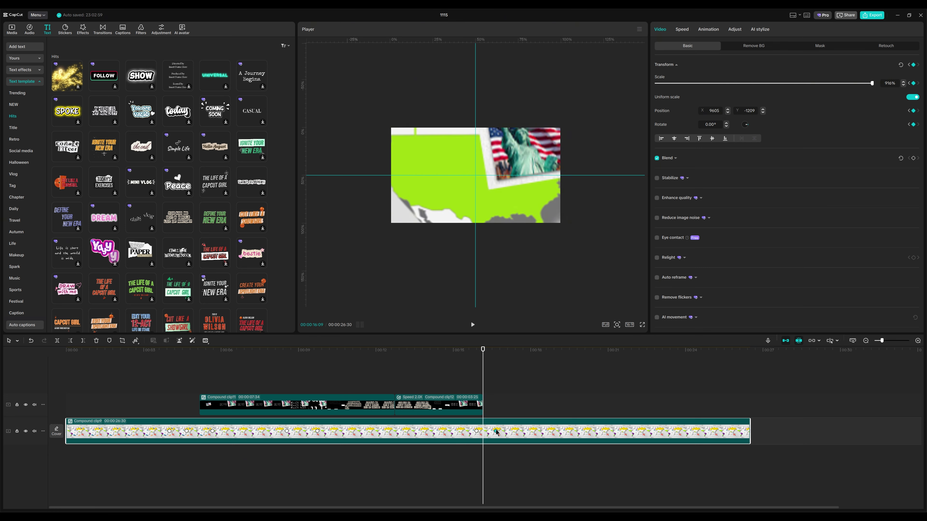
{"action": "mouse_move", "coordinate": [482, 351]}
{"action": "left_mouse_down"}
{"action": "mouse_move", "coordinate": [460, 352]}
{"action": "mouse_move", "coordinate": [490, 352]}
{"action": "mouse_move", "coordinate": [472, 351]}
{"action": "left_mouse_up"}
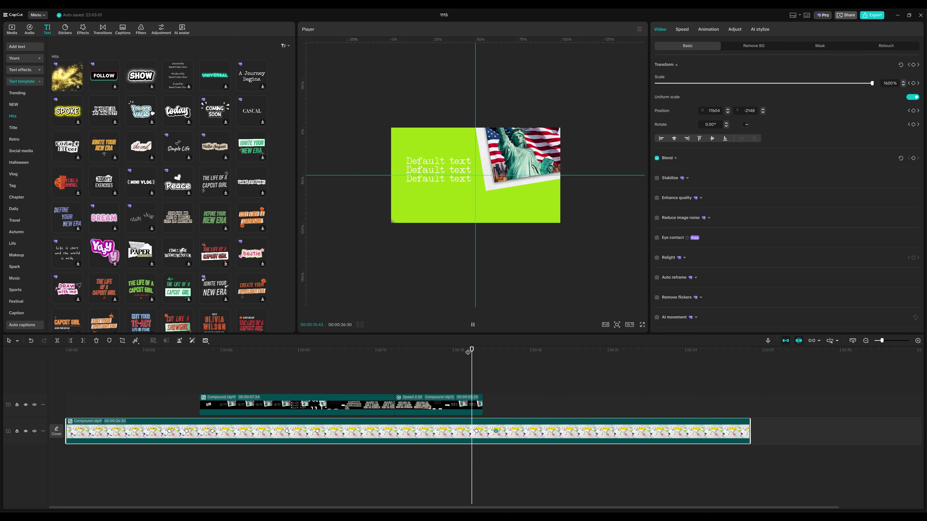
{"action": "key", "text": "space"}
{"action": "key", "text": "space"}
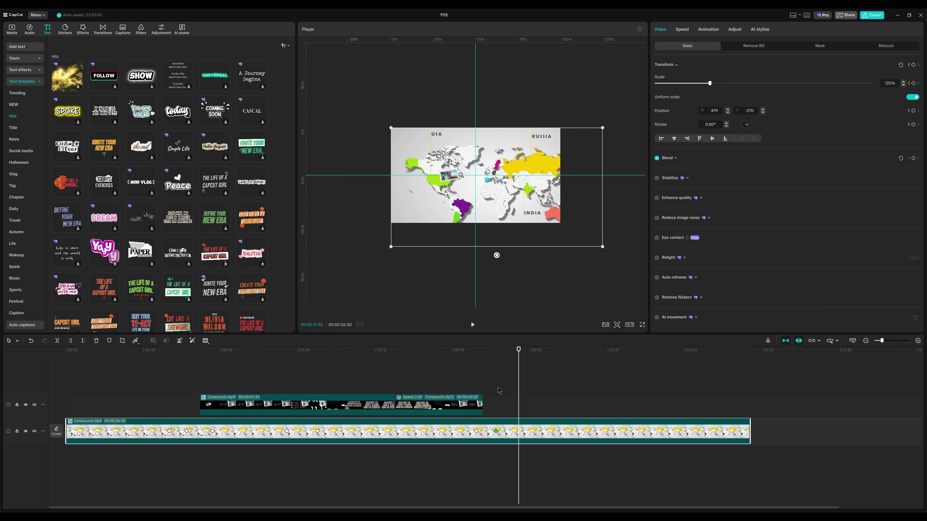
Inside the world map compound clip, extend the Russia, India and Brazil pictures and the second Statue of Liberty clip to the map's end.
{"action": "double_click", "coordinate": [530, 438]}
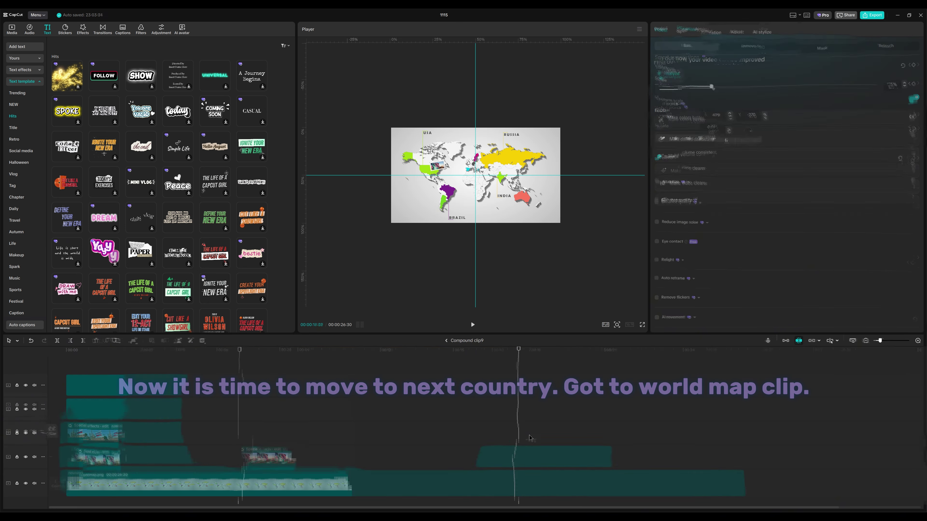
{"action": "left_click", "coordinate": [98, 431]}
{"action": "left_click", "coordinate": [130, 433]}
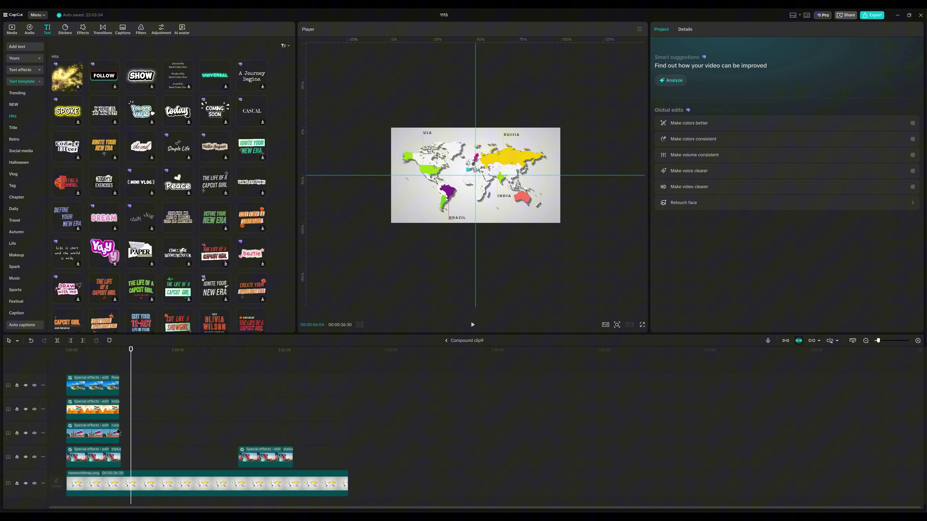
{"action": "left_click_drag", "start_coordinate": [114, 428], "coordinate": [291, 432]}
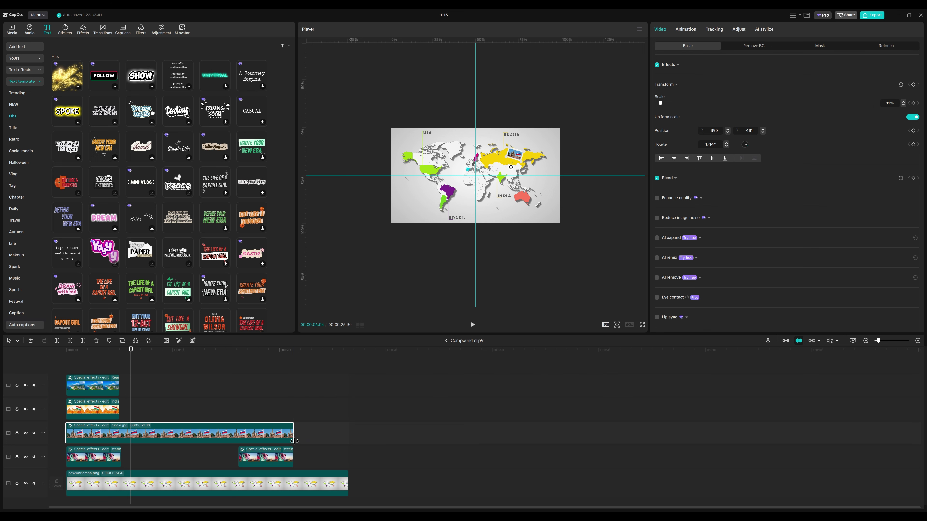
{"action": "left_click_drag", "start_coordinate": [294, 453], "coordinate": [349, 457]}
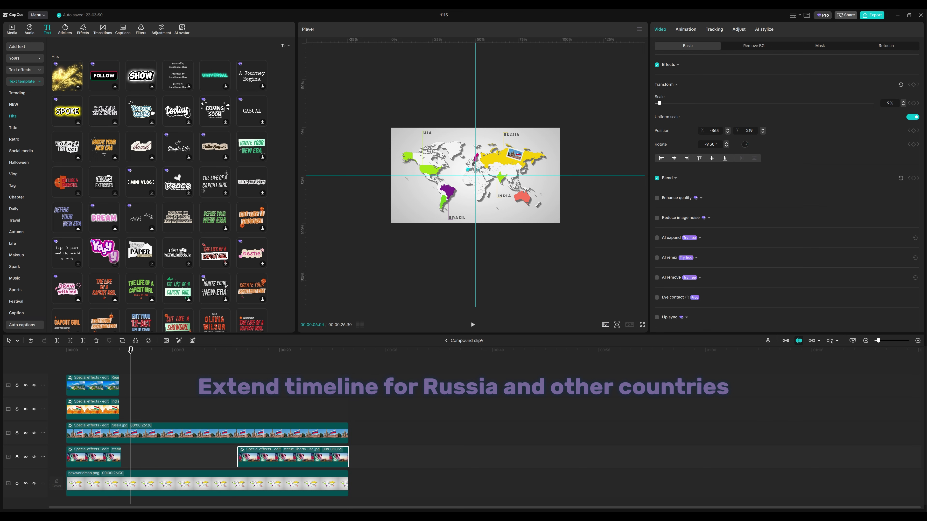
{"action": "left_click_drag", "start_coordinate": [131, 350], "coordinate": [292, 351]}
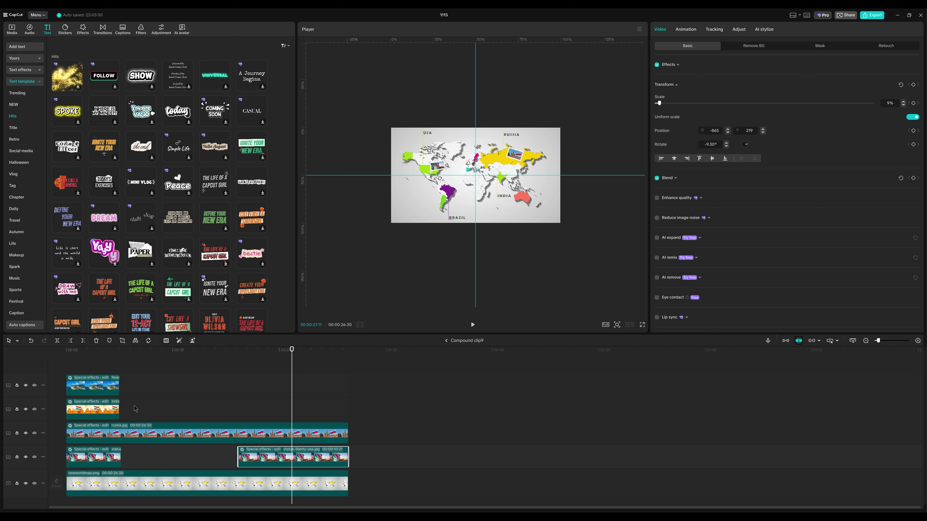
{"action": "left_click_drag", "start_coordinate": [134, 408], "coordinate": [349, 386]}
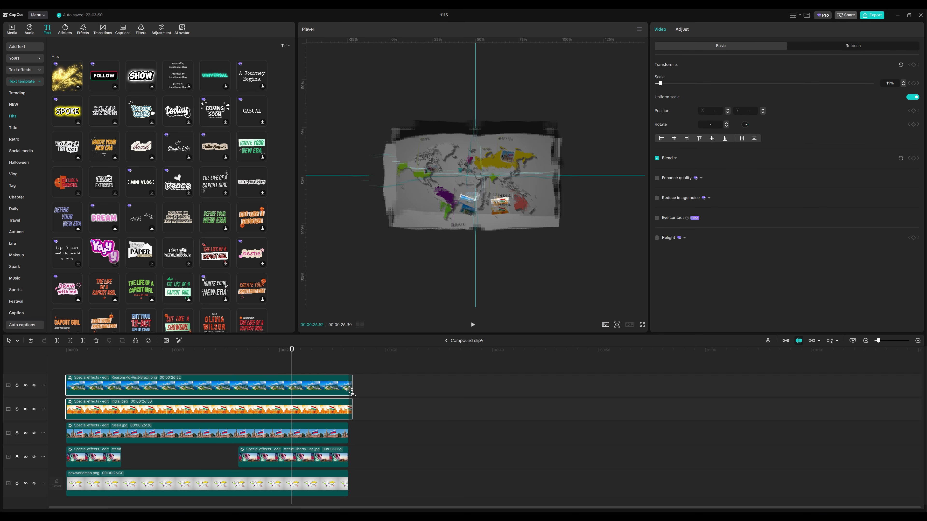
{"action": "left_click", "coordinate": [445, 341]}
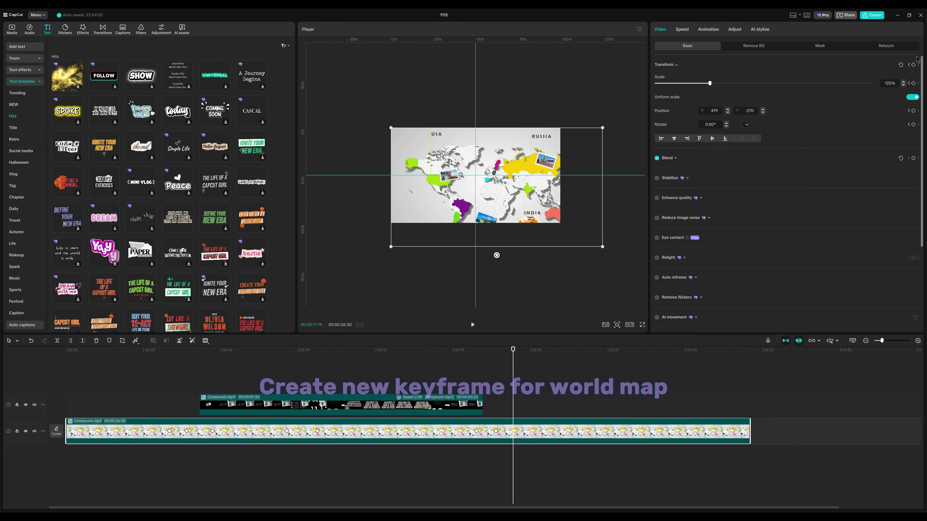
Add a world map keyframe at 00:00:17:19 with scale 141% and position -779, -439, centring Russia.
{"action": "left_click", "coordinate": [913, 65]}
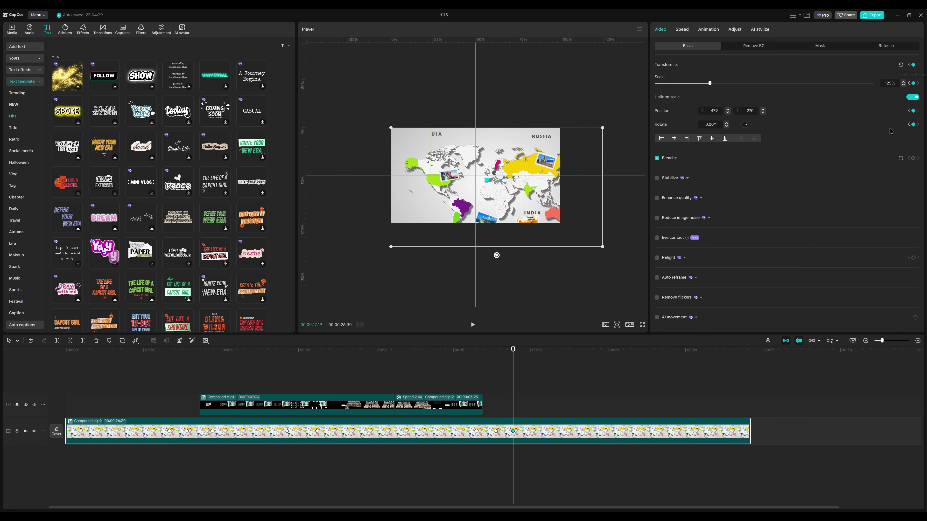
{"action": "left_click_drag", "start_coordinate": [710, 83], "coordinate": [717, 86]}
{"action": "left_click_drag", "start_coordinate": [530, 198], "coordinate": [475, 209]}
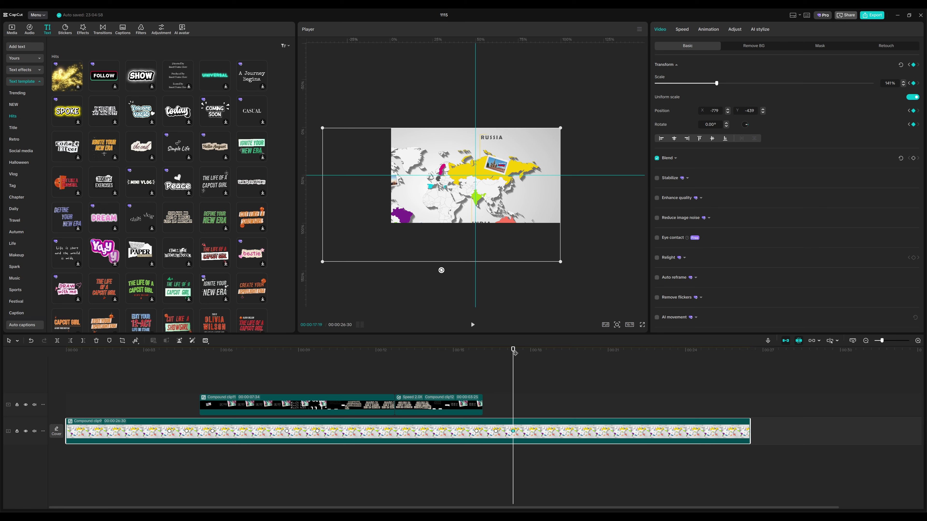
Add a world map keyframe at 00:00:18:19, scaled to 500% and panned onto Russia and its picture.
{"action": "key", "text": "Right"}
{"action": "key", "text": "Right"}
{"action": "key", "text": "Right"}
{"action": "key", "text": "Right"}
{"action": "key", "text": "Right"}
{"action": "key", "text": "Right"}
{"action": "key", "text": "Right"}
{"action": "key", "text": "Right"}
{"action": "key", "text": "Right"}
{"action": "key", "text": "Right"}
{"action": "key", "text": "Right"}
{"action": "key", "text": "Right"}
{"action": "key", "text": "Right"}
{"action": "key", "text": "Right"}
{"action": "key", "text": "Right"}
{"action": "key", "text": "Right"}
{"action": "key", "text": "Right"}
{"action": "key", "text": "Right"}
{"action": "key", "text": "Right"}
{"action": "key", "text": "Right"}
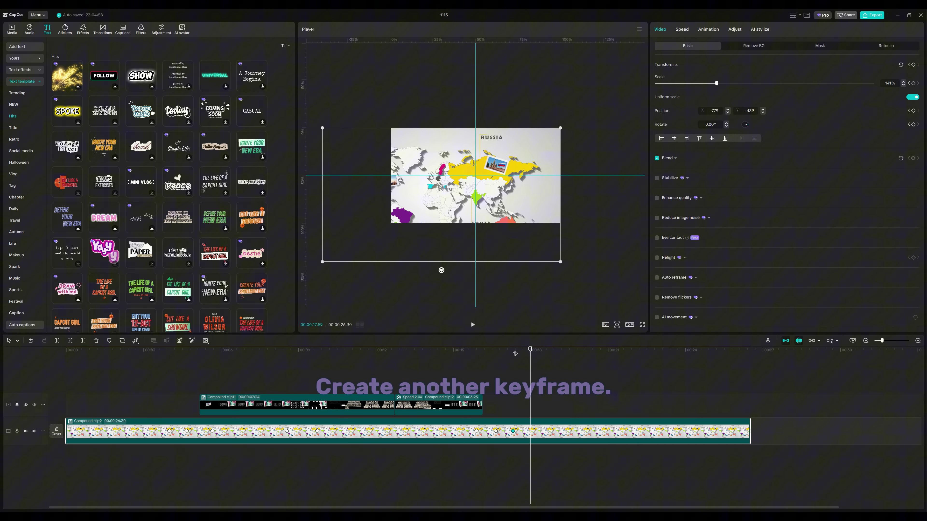
{"action": "left_click", "coordinate": [913, 65]}
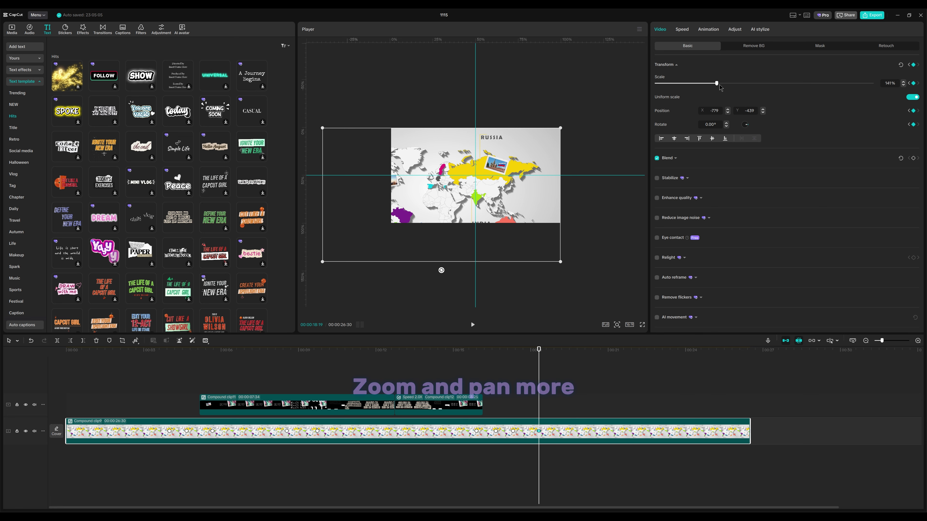
{"action": "left_click_drag", "start_coordinate": [716, 83], "coordinate": [883, 85]}
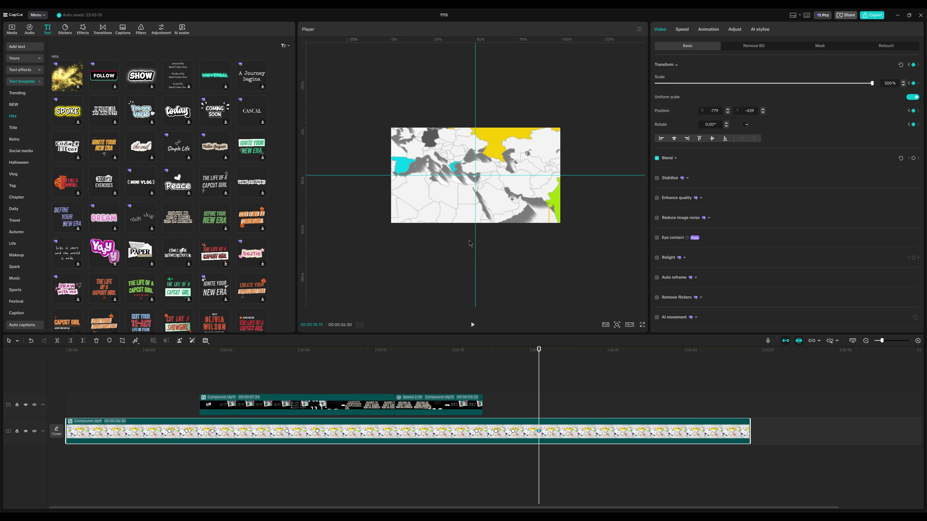
{"action": "left_click_drag", "start_coordinate": [522, 198], "coordinate": [447, 264]}
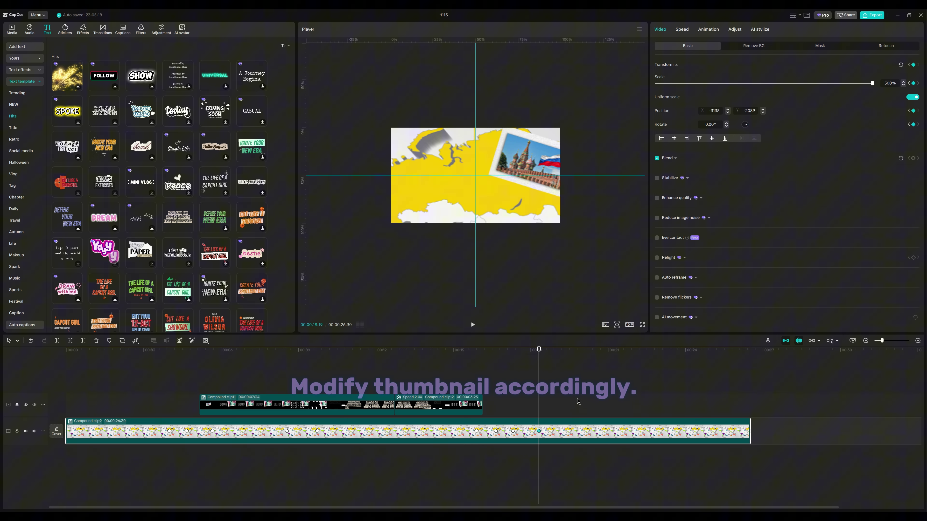
Move the Russia picture slightly east inside the world map compound clip and re-pan the map at 00:00:18:19 to frame it.
{"action": "double_click", "coordinate": [585, 430]}
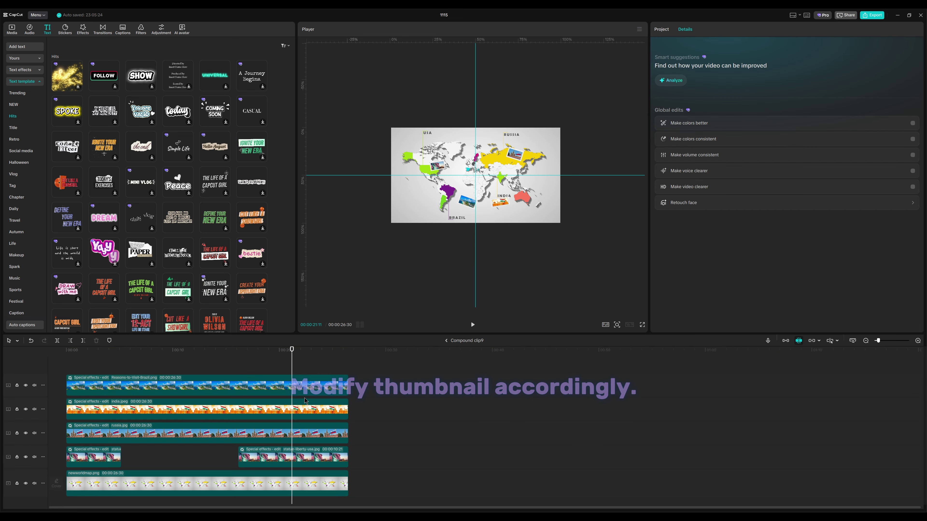
{"action": "left_click", "coordinate": [517, 157]}
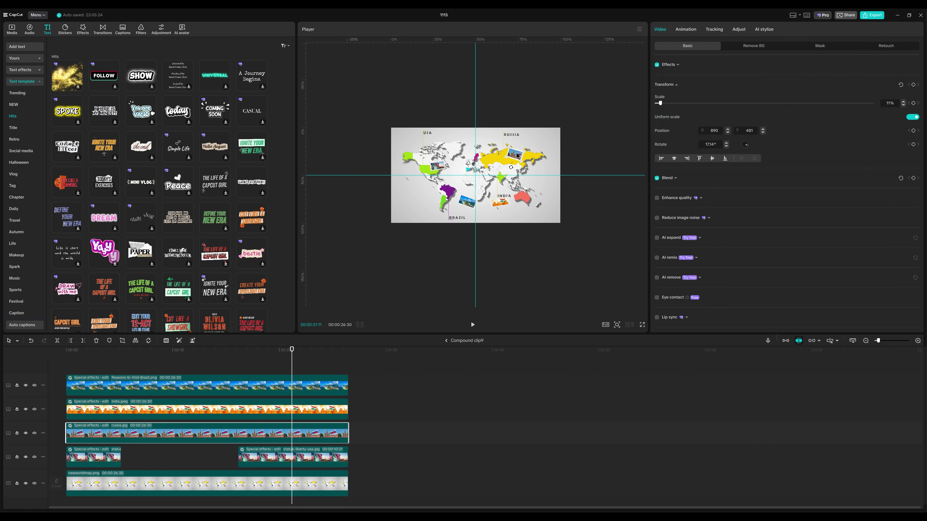
{"action": "left_click_drag", "start_coordinate": [516, 156], "coordinate": [526, 153]}
{"action": "left_click", "coordinate": [447, 340]}
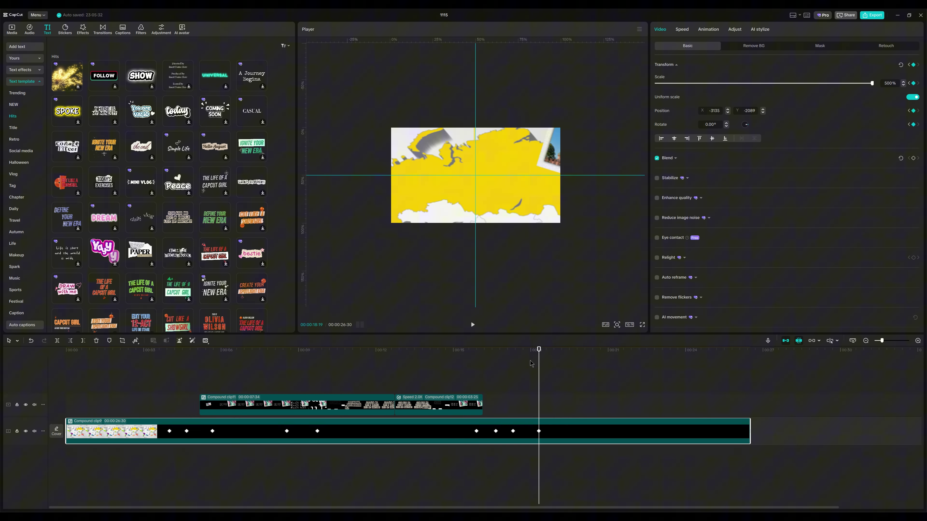
{"action": "left_click", "coordinate": [487, 352]}
{"action": "left_click_drag", "start_coordinate": [487, 354], "coordinate": [539, 352]}
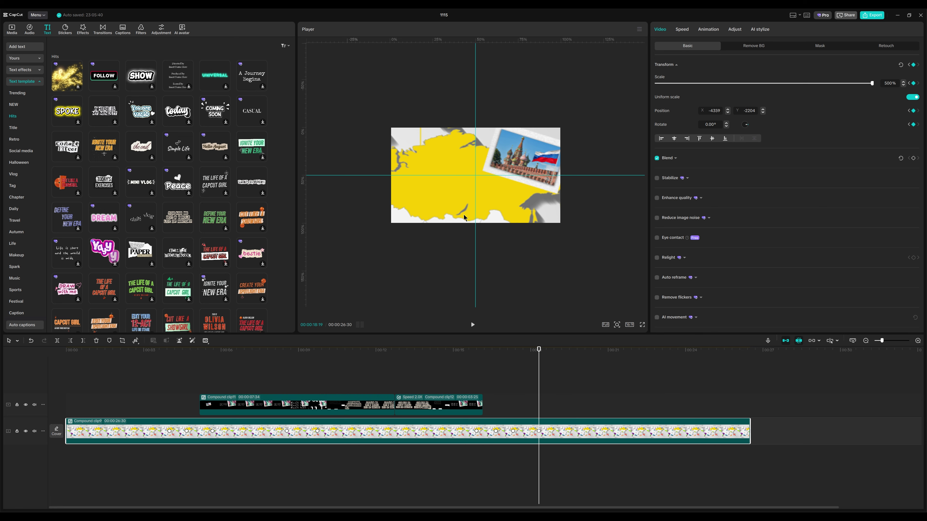
Copy the Default text and YOU AND ME text clips from the first USA compound clip and paste them at 00:00:18:19 on the main timeline.
{"action": "double_click", "coordinate": [243, 411]}
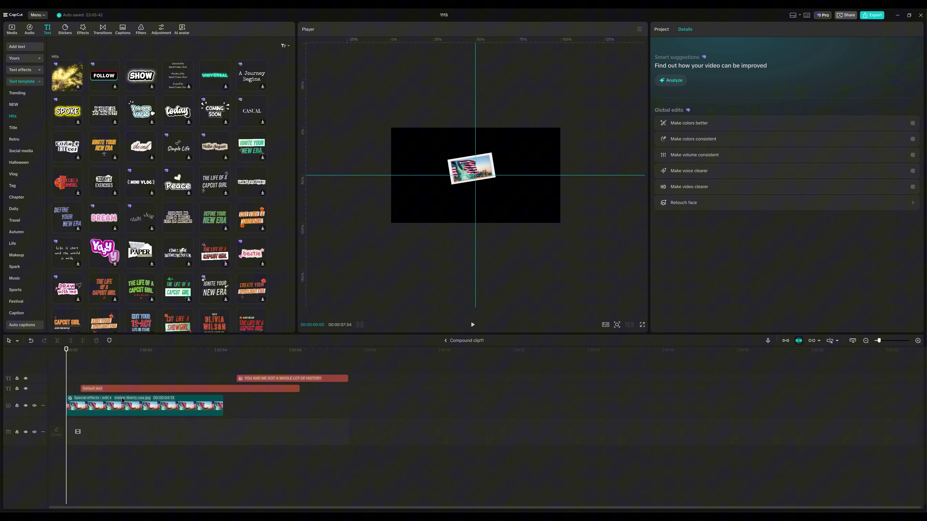
{"action": "left_click", "coordinate": [127, 389]}
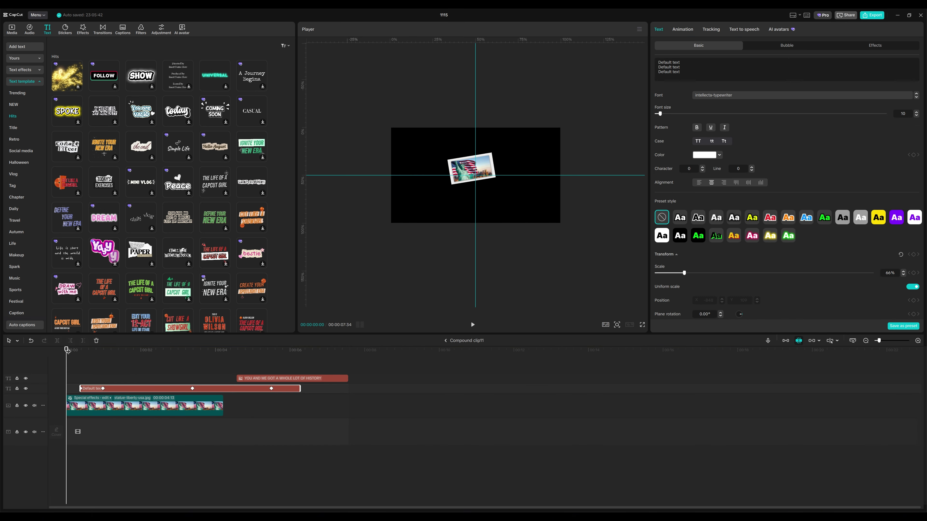
{"action": "left_click_drag", "start_coordinate": [67, 350], "coordinate": [120, 351]}
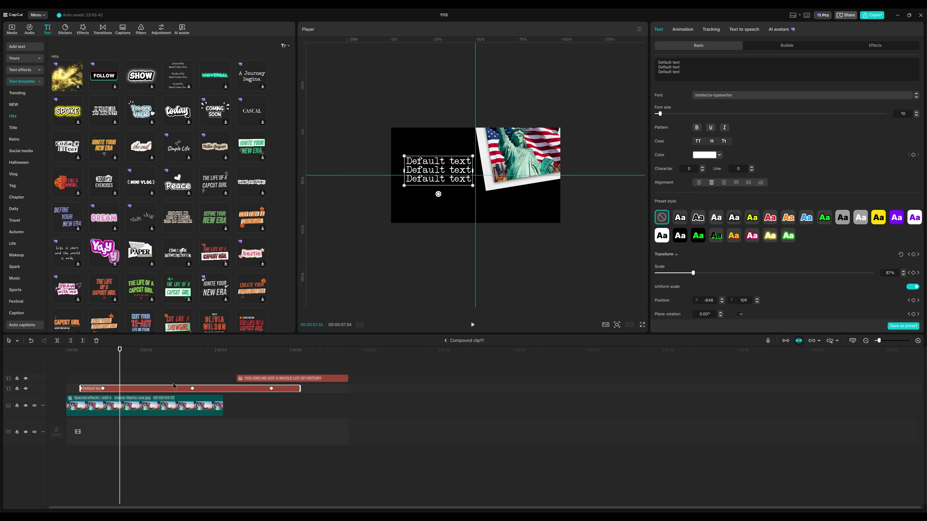
{"action": "left_click", "coordinate": [257, 379], "text": "ctrl"}
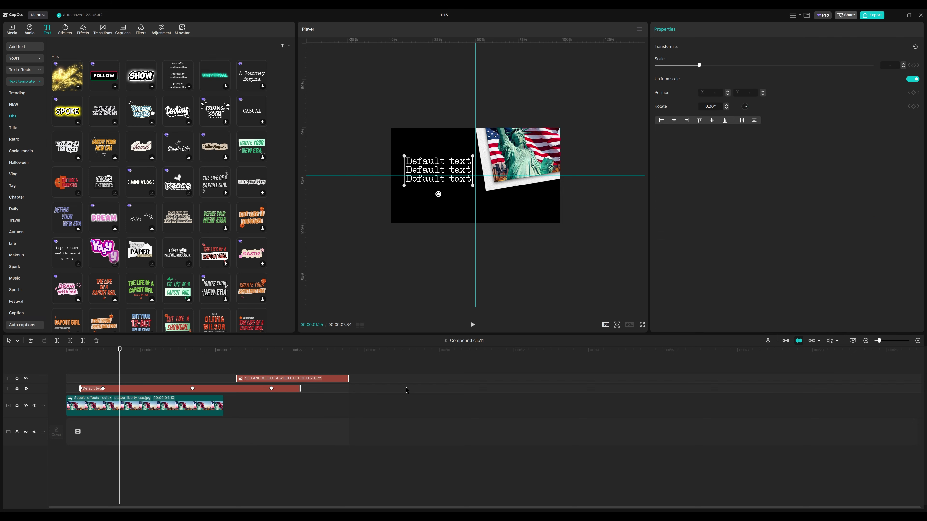
{"action": "left_click", "coordinate": [446, 340]}
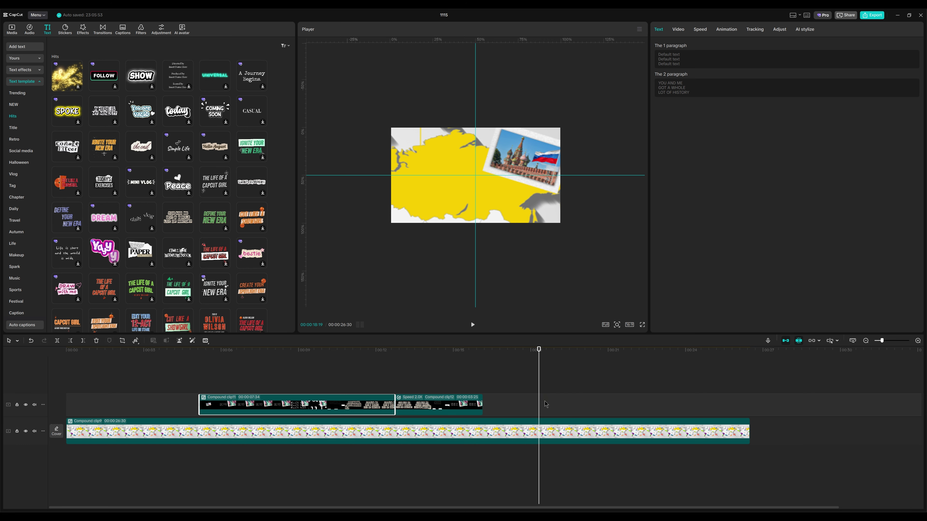
{"action": "key", "text": "ctrl+z"}
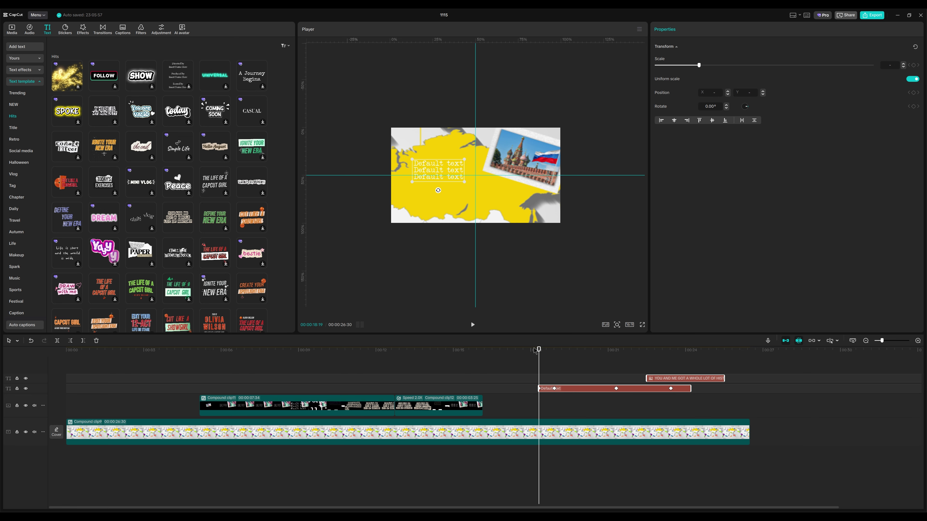
Play back the pasted texts over the zoomed Russia map and check their opening animation.
{"action": "key", "text": "space"}
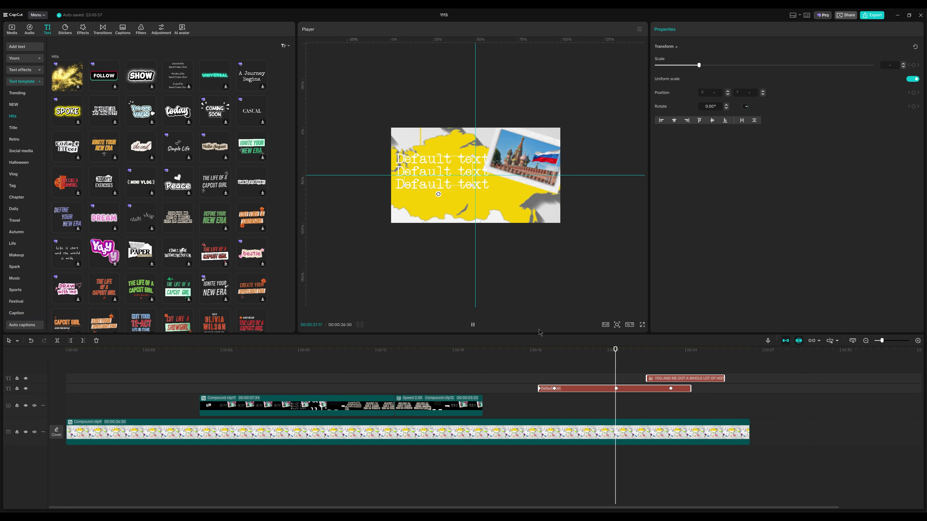
{"action": "key", "text": "space"}
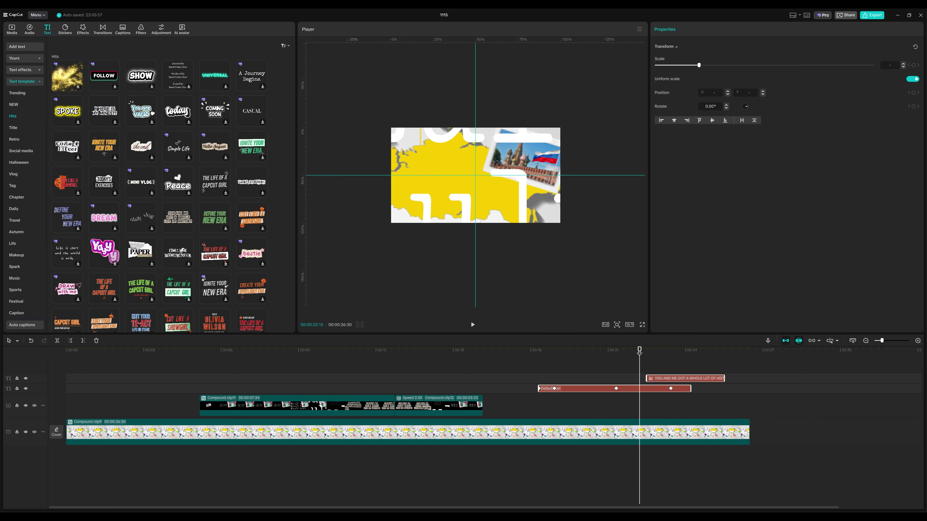
{"action": "left_click", "coordinate": [583, 353]}
{"action": "left_click", "coordinate": [558, 353]}
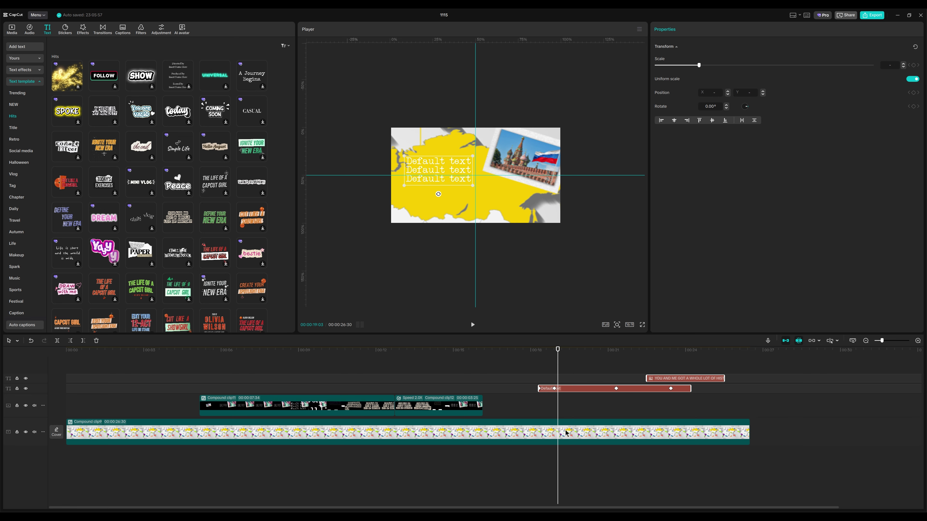
Add a world map keyframe at 500% scale, aligned with the second keyframe of the pasted Default text.
{"action": "left_click", "coordinate": [540, 434]}
{"action": "left_click", "coordinate": [539, 432]}
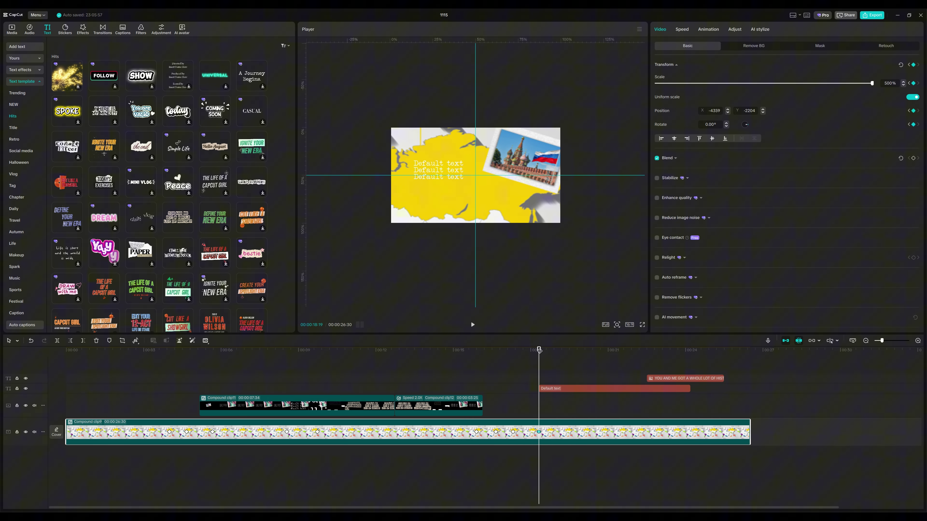
{"action": "left_click", "coordinate": [559, 350]}
{"action": "left_click", "coordinate": [571, 389]}
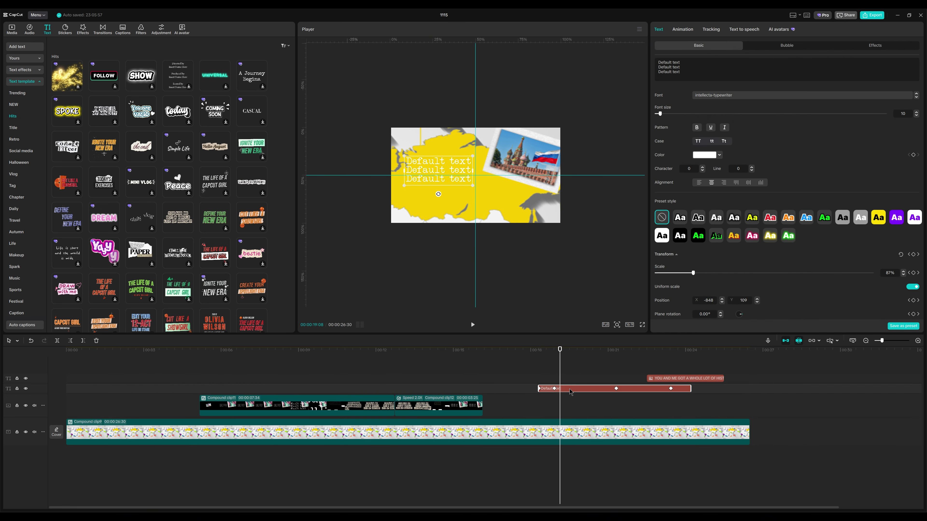
{"action": "left_click", "coordinate": [553, 389]}
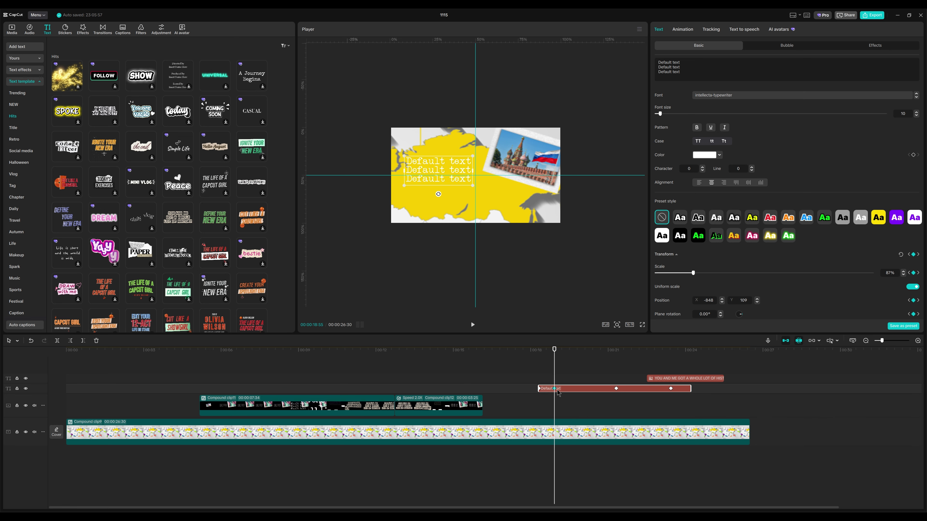
{"action": "left_click", "coordinate": [553, 429]}
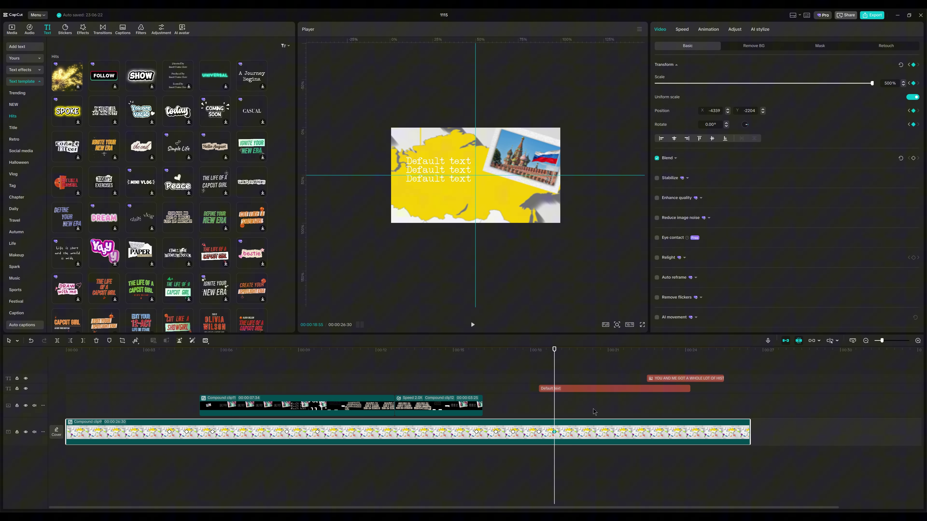
Go to the third keyframe of the pasted Default text and select the world map clip at that time.
{"action": "left_click_drag", "start_coordinate": [558, 352], "coordinate": [592, 351]}
{"action": "left_click", "coordinate": [614, 390]}
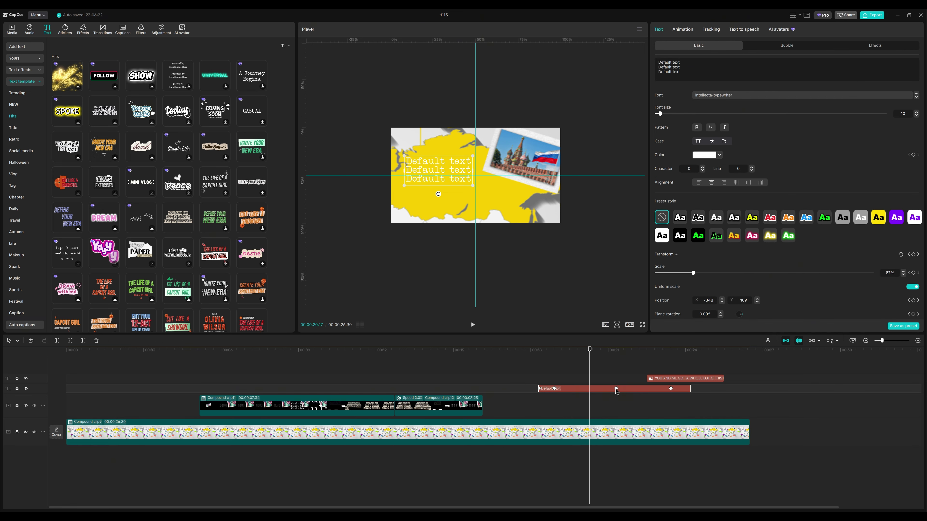
{"action": "left_click", "coordinate": [616, 389]}
{"action": "left_click", "coordinate": [613, 434]}
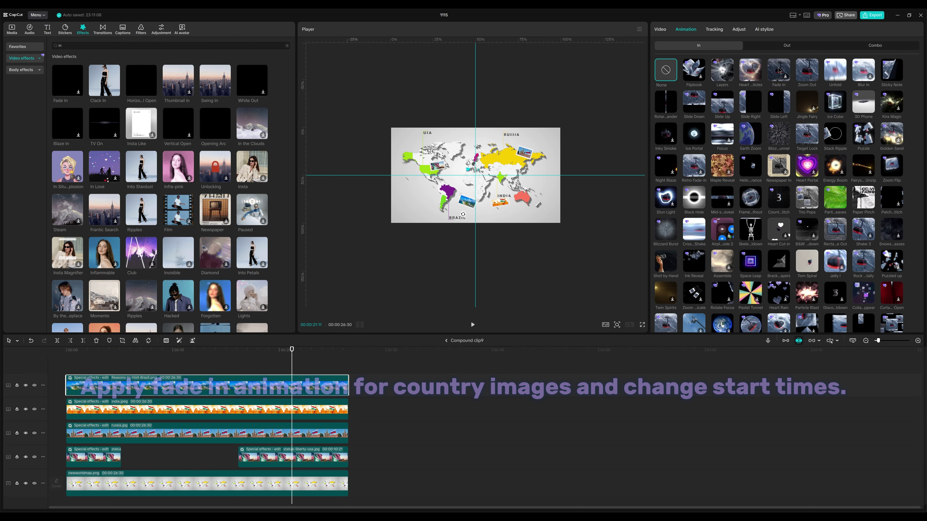
Inside the world map compound clip, apply the 0.5 s Fade In animation to the Brazil, India, Russia and Statue of Liberty pictures.
{"action": "left_click", "coordinate": [778, 71]}
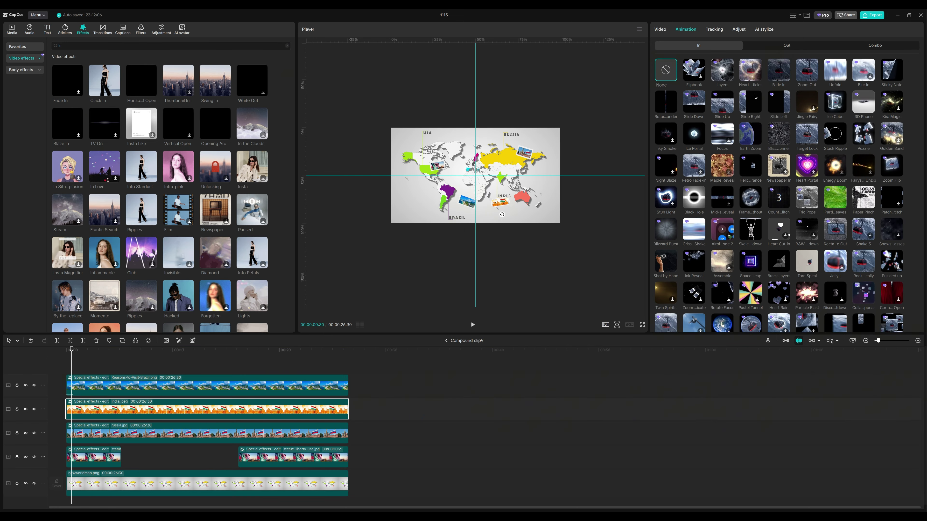
{"action": "left_click", "coordinate": [524, 152]}
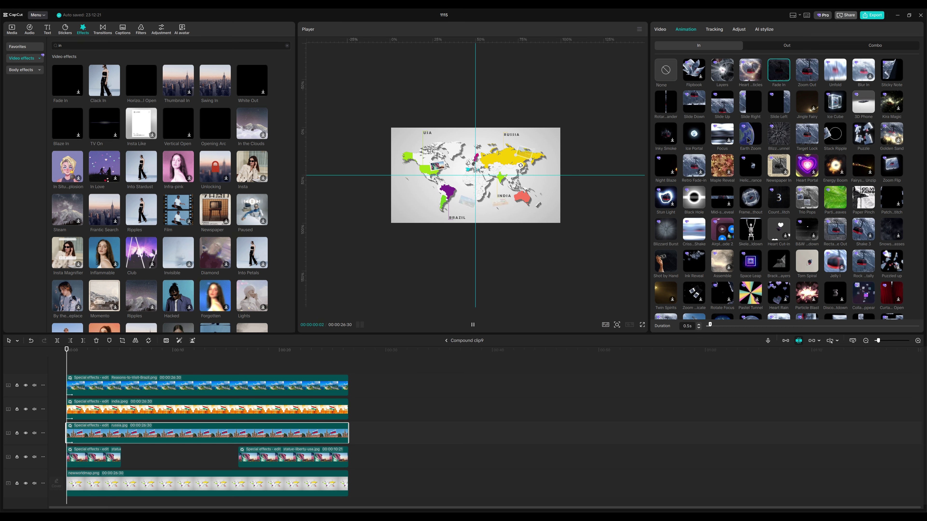
{"action": "left_click", "coordinate": [774, 76]}
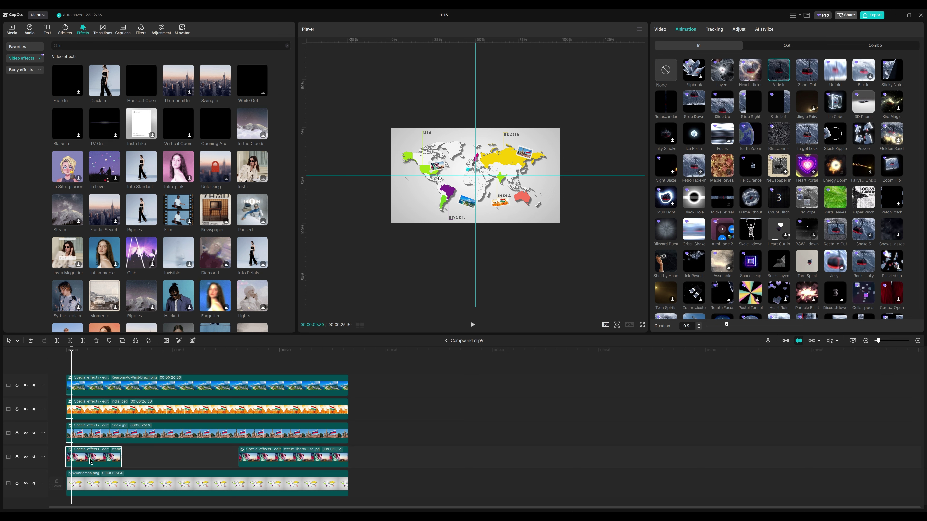
{"action": "scroll", "coordinate": [74, 394], "scroll_direction": "up", "scroll_amount": 3}
{"action": "left_click", "coordinate": [75, 394]}
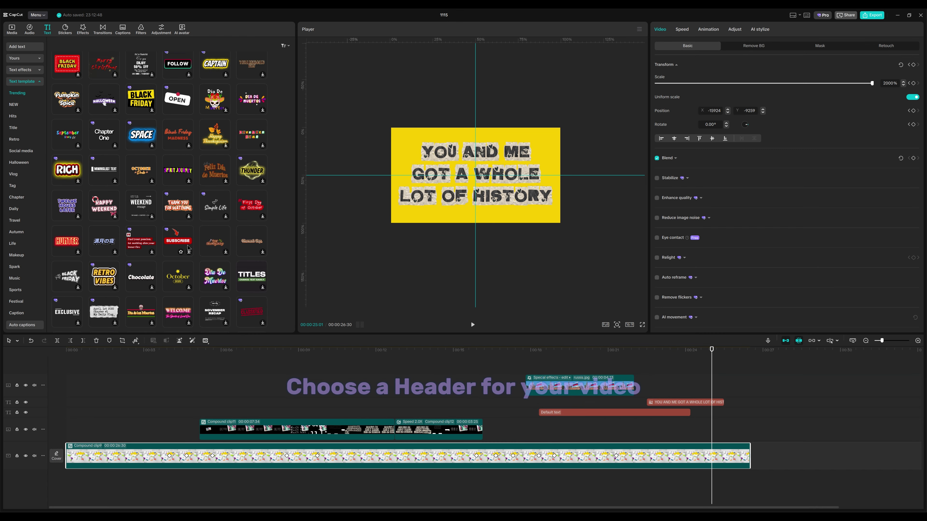
Place the SPACE text template near the start of the timeline and change its text to OUR WORLD.
{"action": "scroll", "coordinate": [188, 248], "scroll_direction": "up", "scroll_amount": 2}
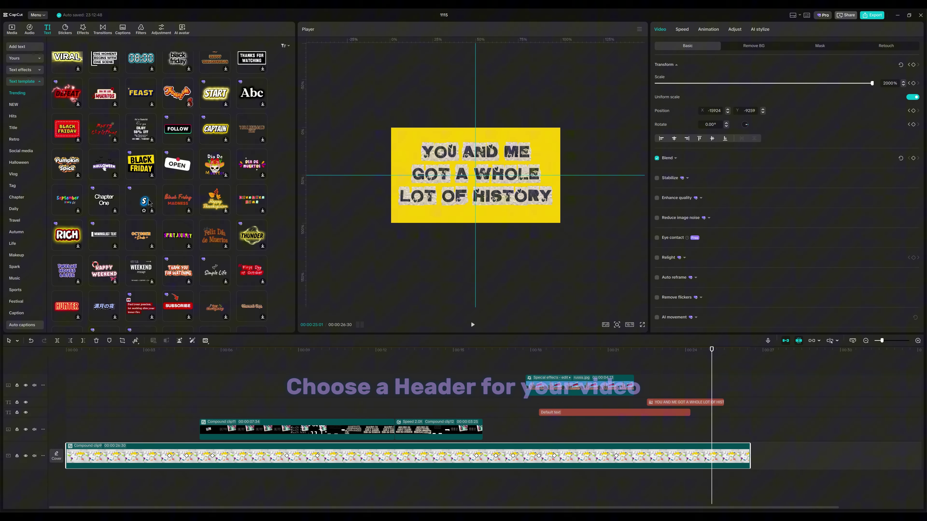
{"action": "left_click_drag", "start_coordinate": [141, 199], "coordinate": [97, 413]}
{"action": "left_click", "coordinate": [97, 414]}
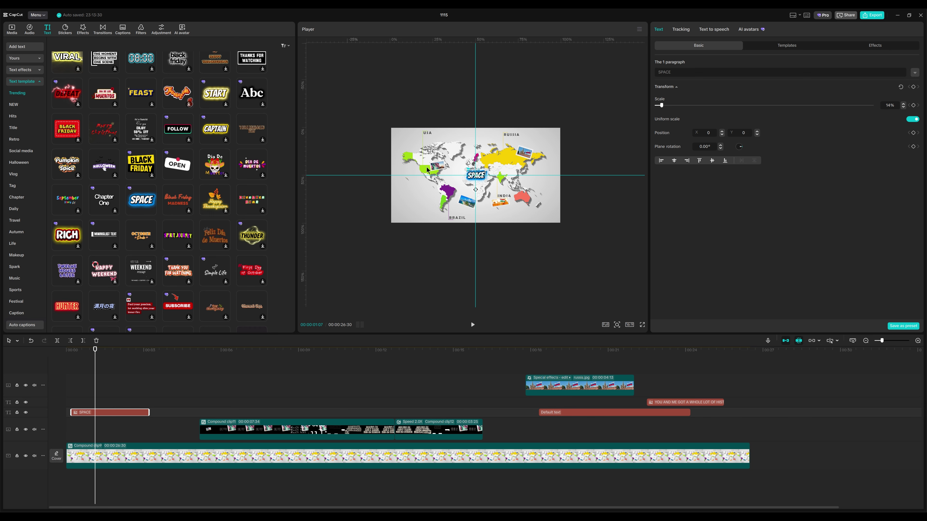
{"action": "key", "text": "ctrl+a"}
{"action": "key", "text": "BackSpace"}
{"action": "type", "text": "OUR WORLD"}
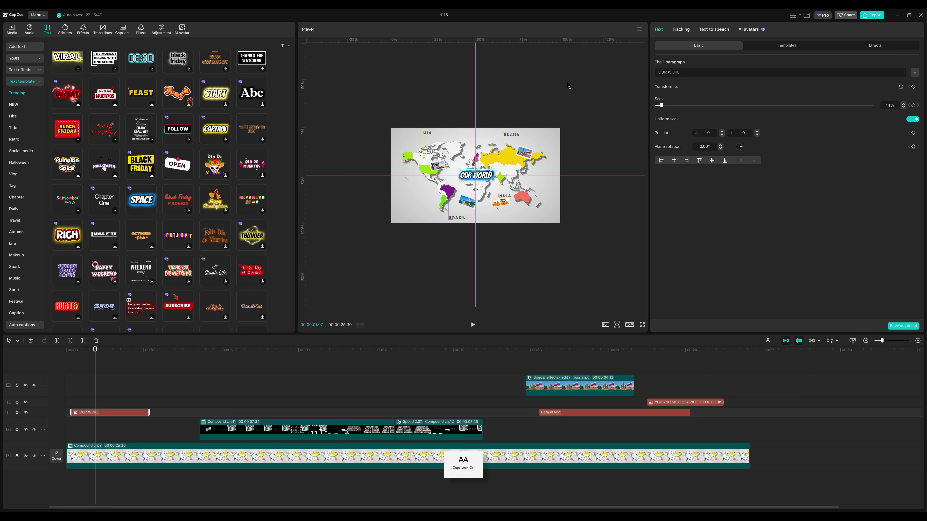
{"action": "left_click", "coordinate": [603, 224]}
Play the video full screen from the beginning.
{"action": "key", "text": "Home"}
{"action": "left_click", "coordinate": [642, 324]}
{"action": "key", "text": "space"}
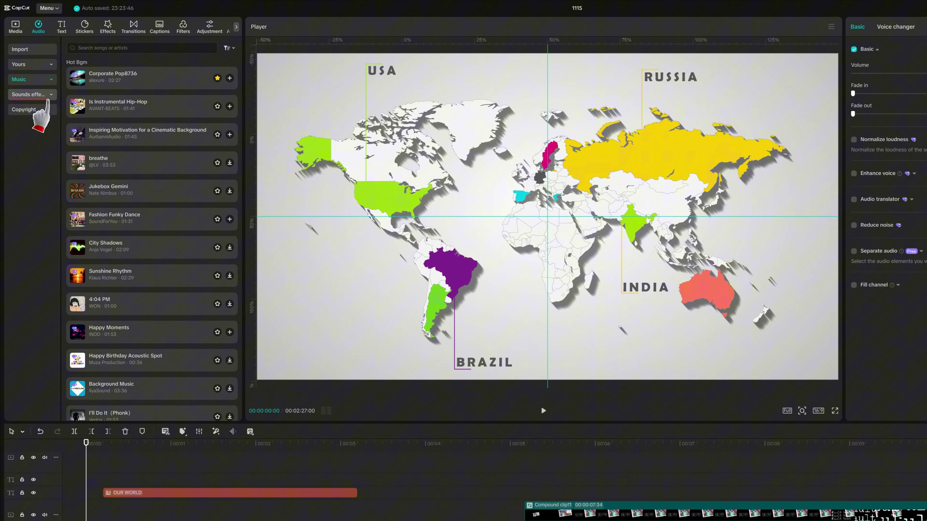
Mute the Corporate Pop8736 music track and the Swoosh S Short track, and play the opening to check the remaining sound effects.
{"action": "scroll", "coordinate": [222, 509], "scroll_direction": "down", "scroll_amount": 3}
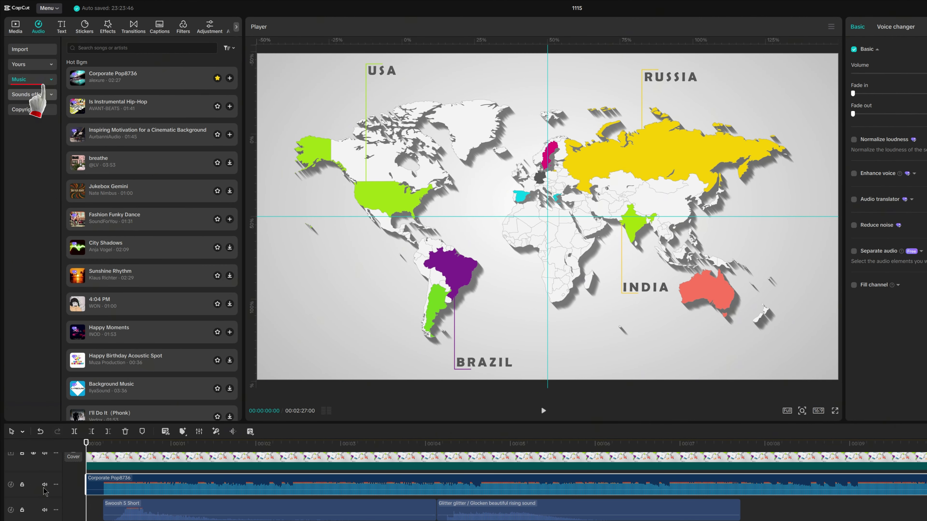
{"action": "left_click", "coordinate": [45, 484]}
{"action": "left_click", "coordinate": [44, 509]}
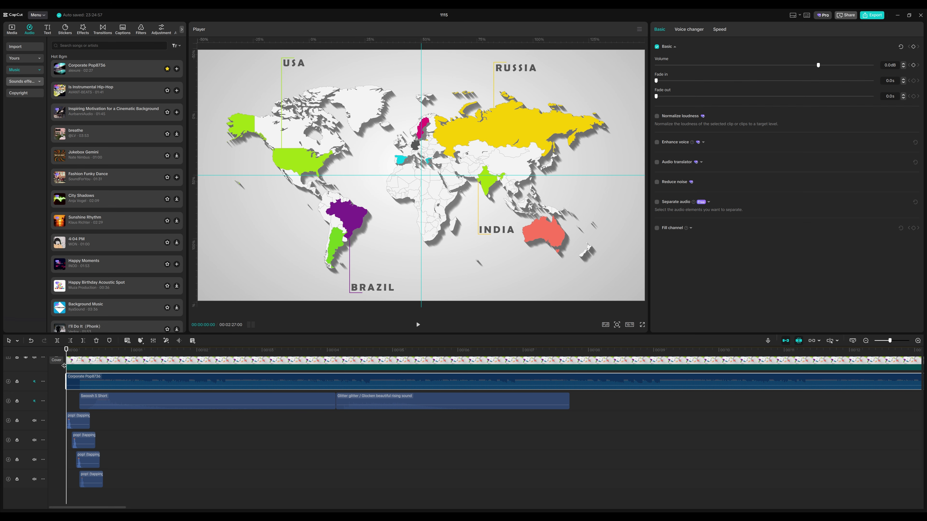
{"action": "key", "text": "space"}
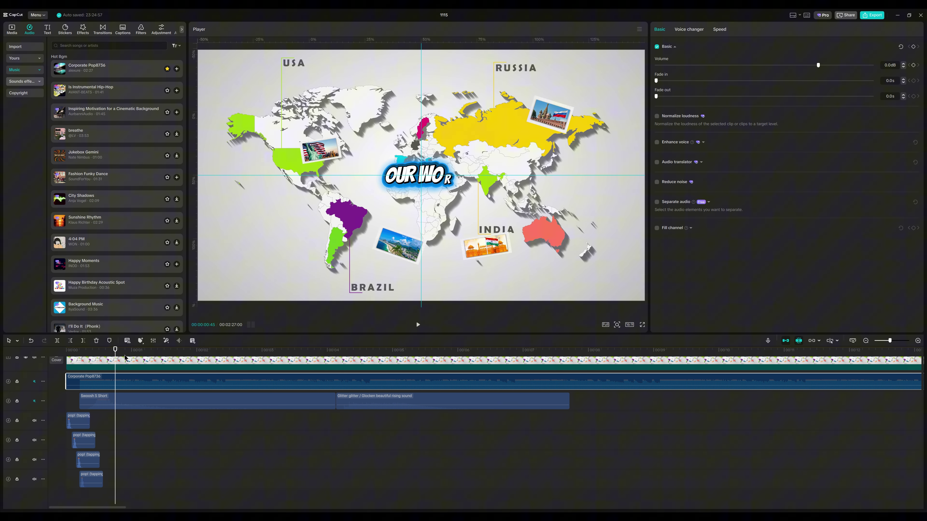
{"action": "left_click_drag", "start_coordinate": [125, 358], "coordinate": [66, 354]}
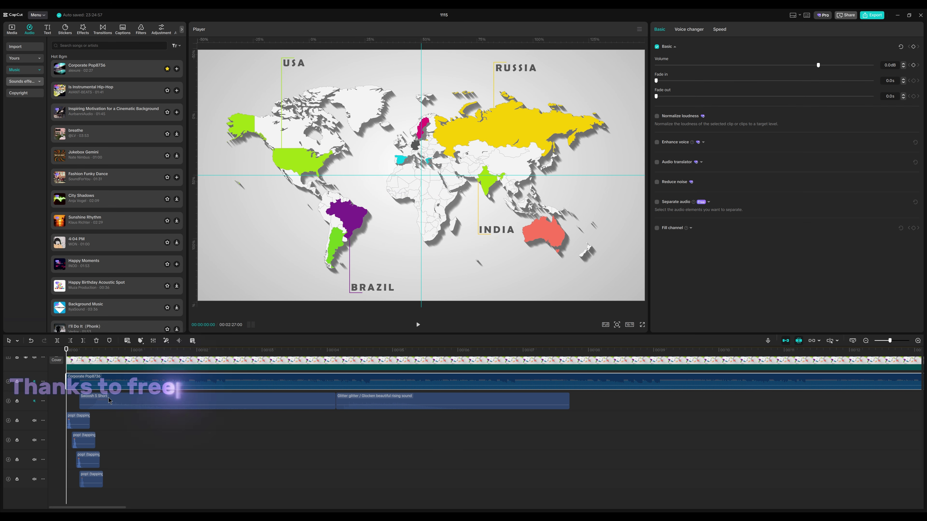